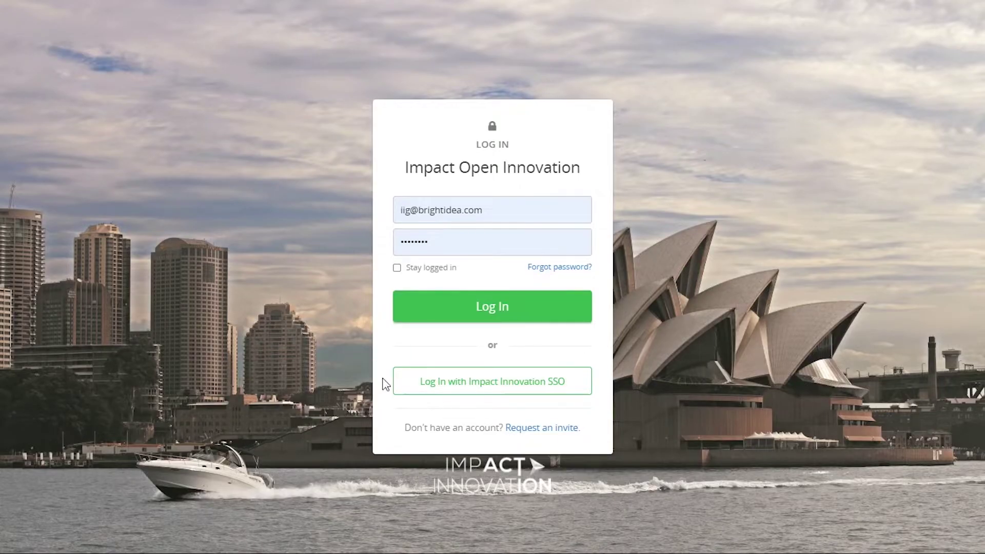
Sign in to the Impact Open Innovation site and open the current innovation challenges.
{"action": "left_click", "coordinate": [470, 313]}
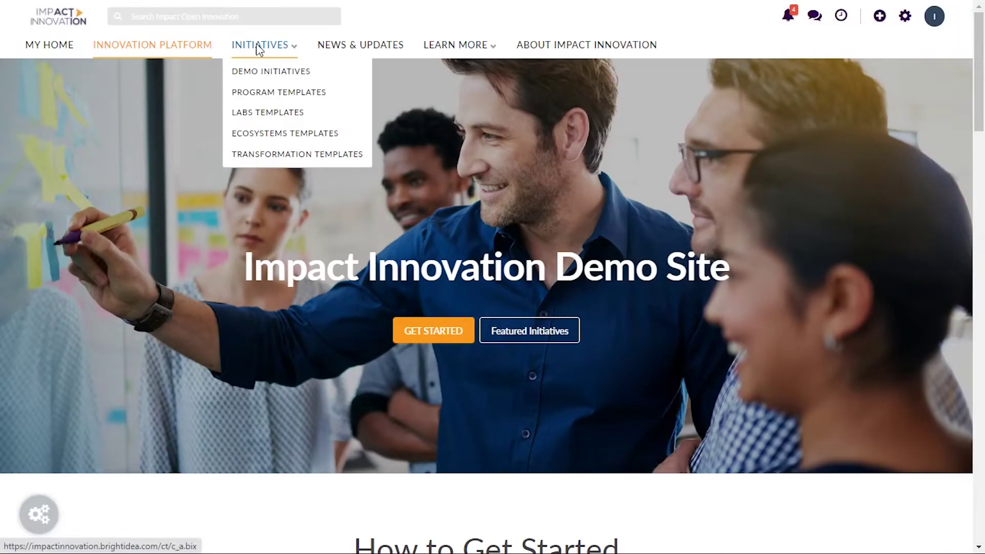
{"action": "left_click", "coordinate": [258, 51]}
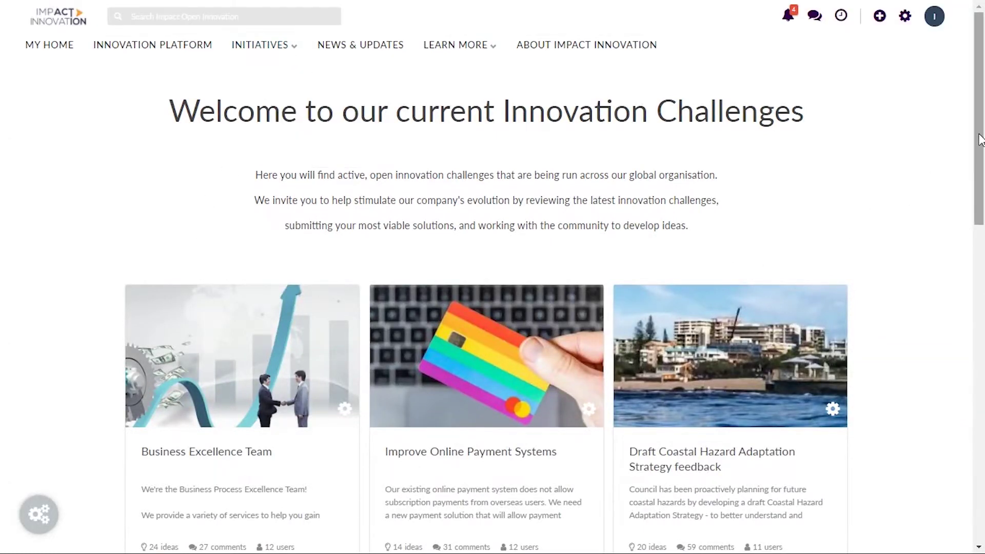
{"action": "left_click_drag", "start_coordinate": [977, 146], "coordinate": [977, 214]}
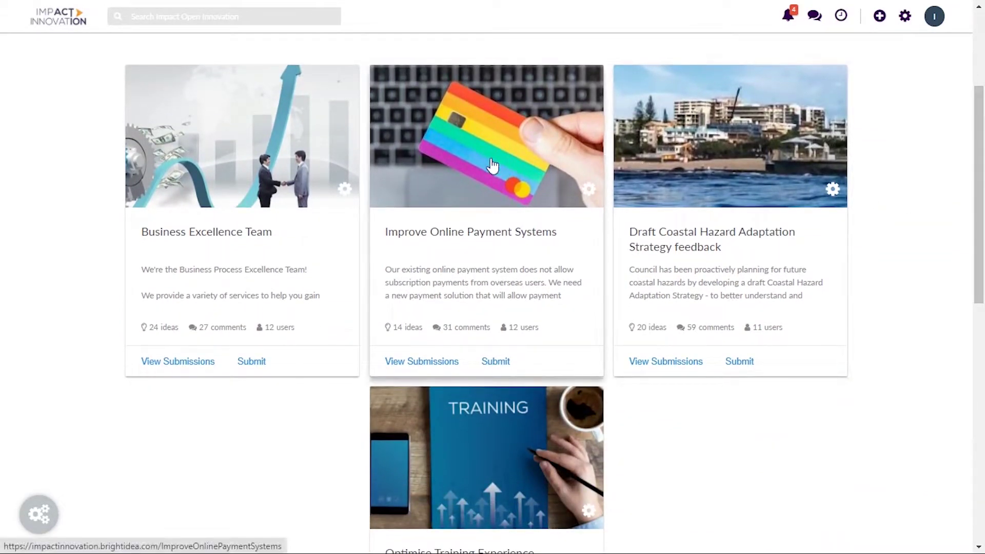
Open the Improve Online Payment Systems initiative and scroll to its Objective and User Community.
{"action": "left_click", "coordinate": [509, 166]}
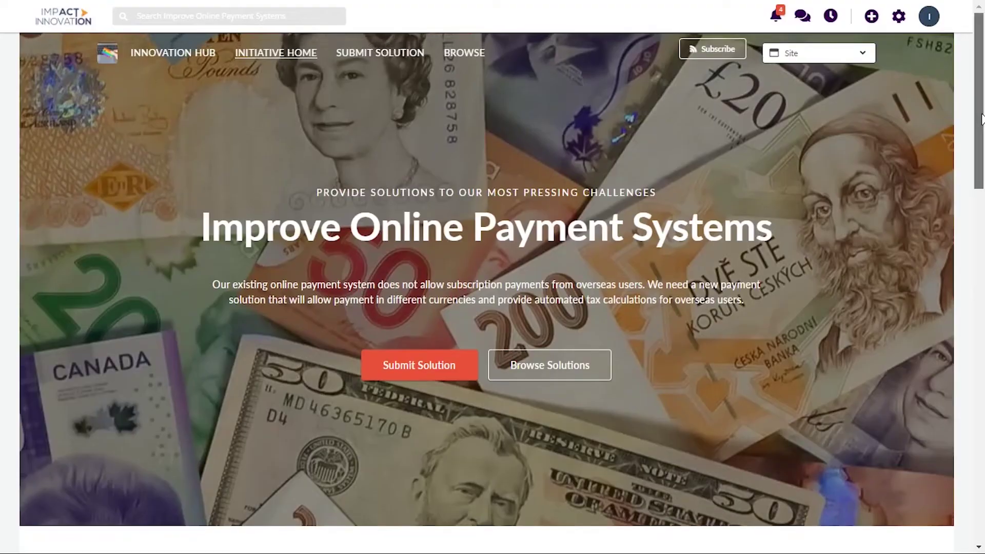
{"action": "scroll", "coordinate": [981, 117], "scroll_direction": "down", "scroll_amount": 1}
{"action": "left_click_drag", "start_coordinate": [981, 120], "coordinate": [982, 162]}
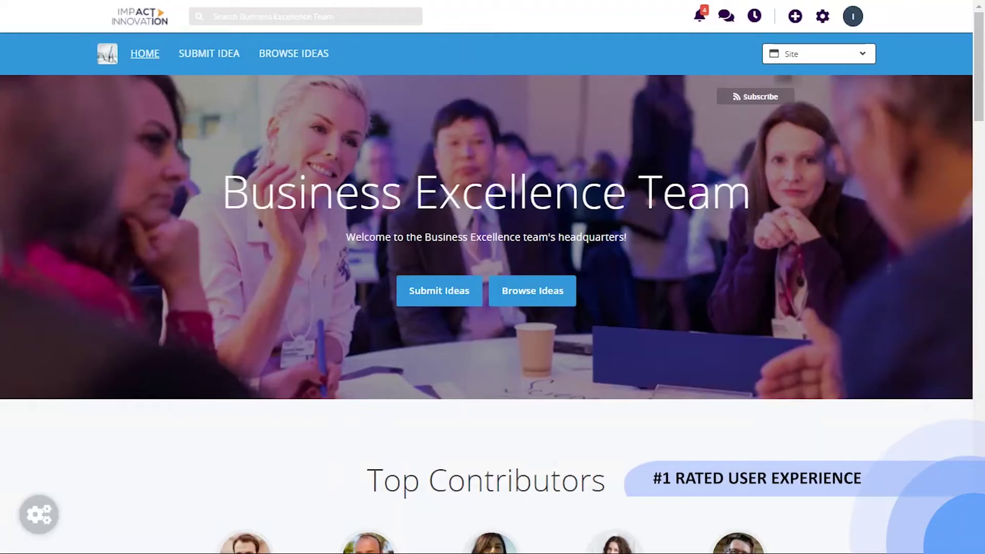
Post the comment 'Great!' on the background-checks idea.
{"action": "scroll", "coordinate": [980, 55], "scroll_direction": "down", "scroll_amount": 5}
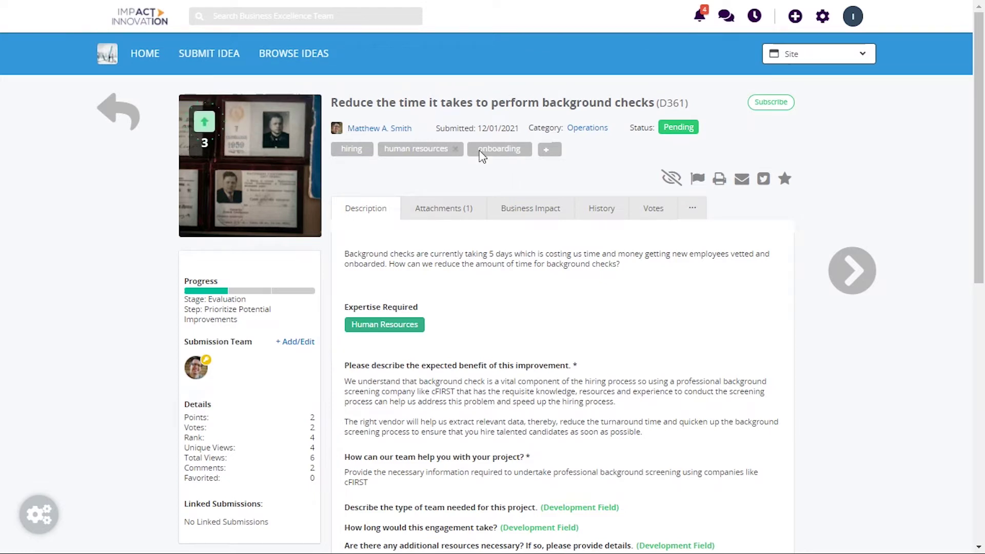
{"action": "scroll", "coordinate": [564, 230], "scroll_direction": "down", "scroll_amount": 7}
{"action": "left_click", "coordinate": [615, 309]}
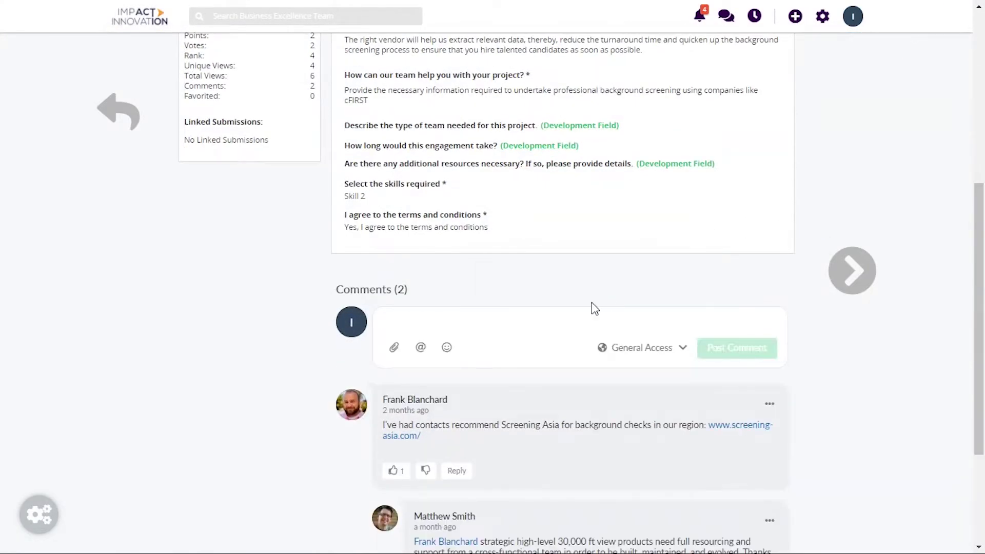
{"action": "type", "text": "Great!"}
{"action": "left_click", "coordinate": [711, 347]}
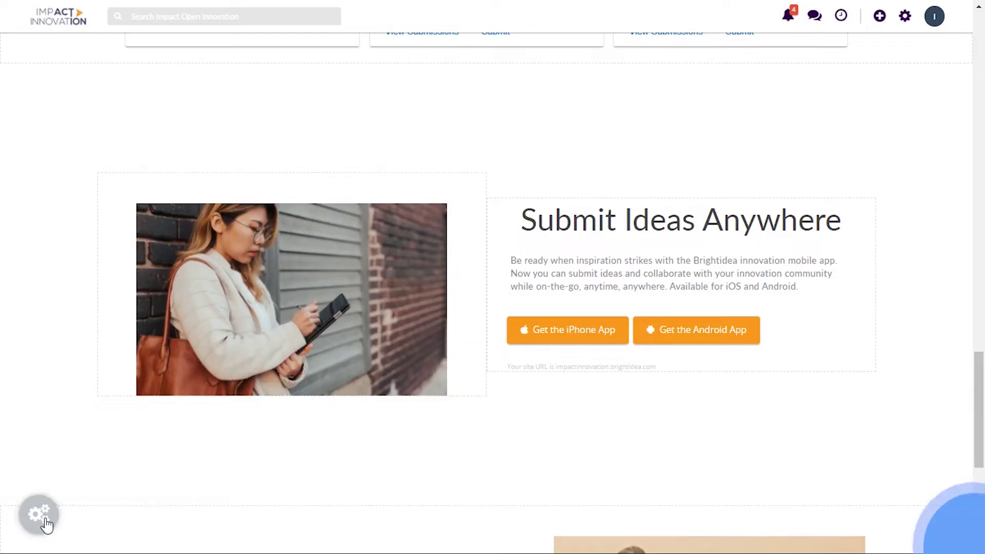
Browse then close the widget tools, and move the Submit Ideas Anywhere text left of its image.
{"action": "left_click", "coordinate": [38, 514]}
{"action": "left_click", "coordinate": [72, 339]}
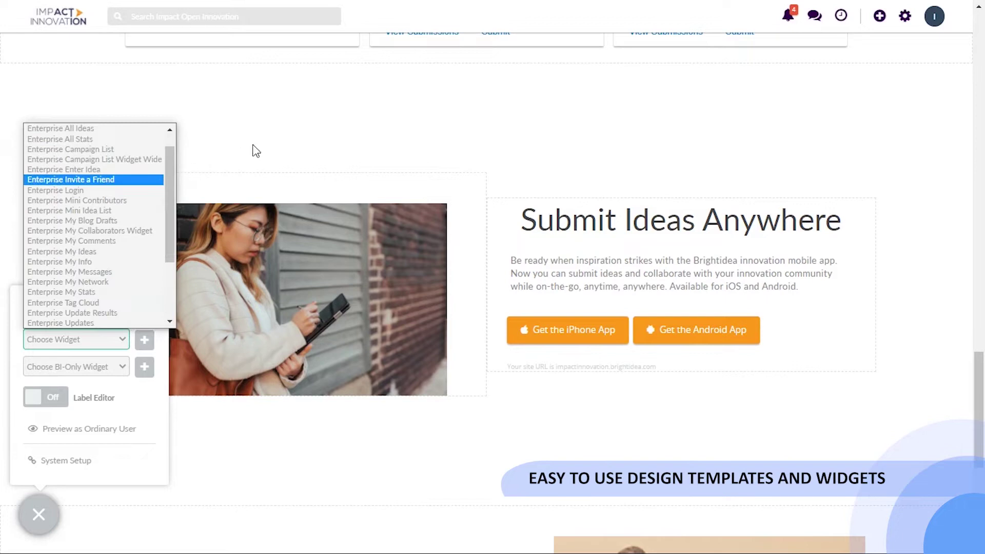
{"action": "left_click", "coordinate": [288, 145]}
{"action": "left_click_drag", "start_coordinate": [501, 204], "coordinate": [205, 148]}
Open the Make a Request section's editor and HTML source, then cancel without changes.
{"action": "scroll", "coordinate": [667, 256], "scroll_direction": "down", "scroll_amount": 4}
{"action": "left_click", "coordinate": [827, 310]}
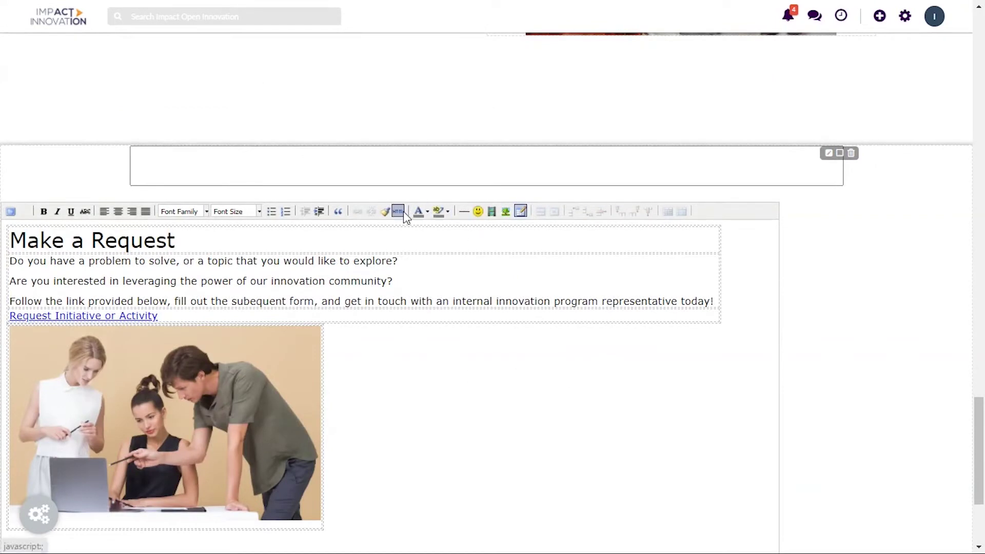
{"action": "left_click", "coordinate": [399, 211]}
{"action": "left_click", "coordinate": [693, 465]}
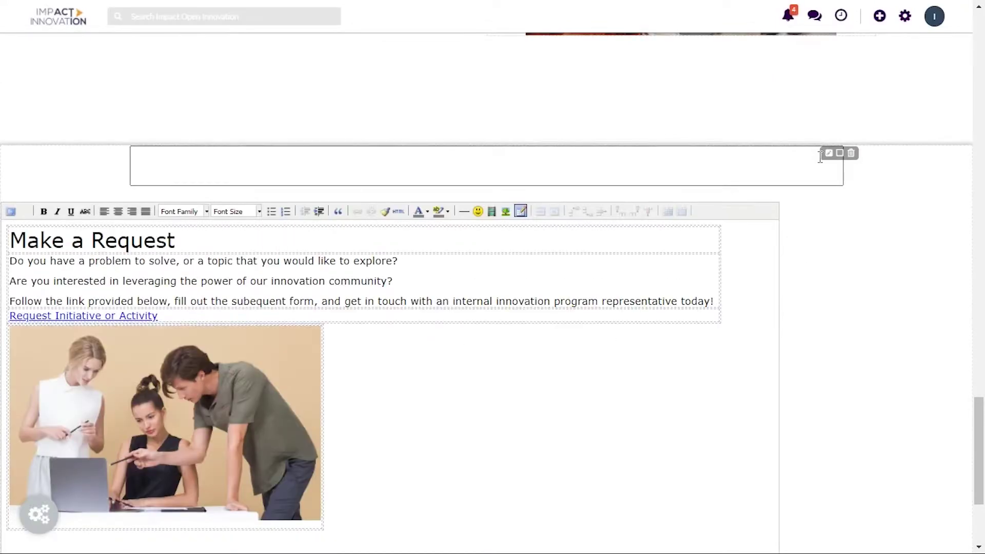
{"action": "left_click", "coordinate": [827, 154]}
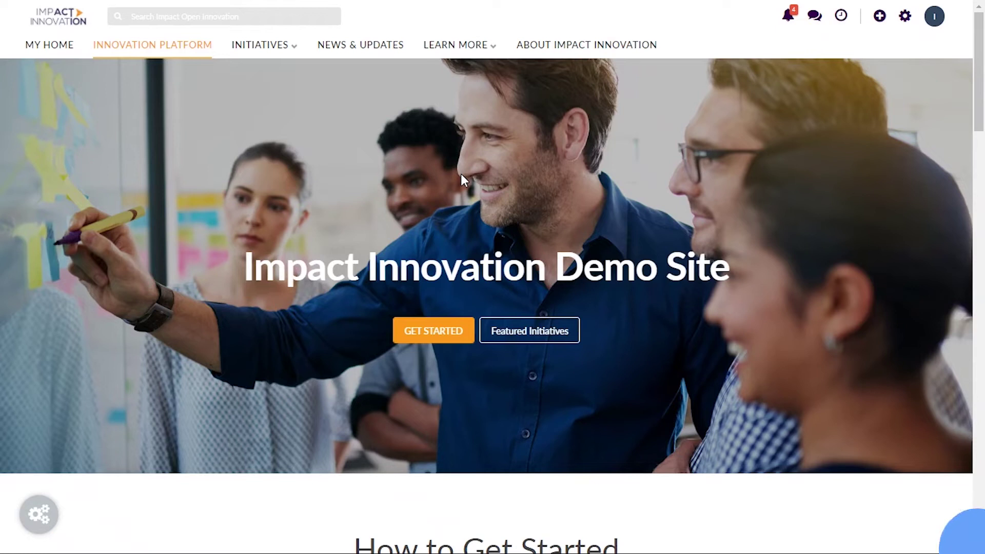
Search the site for 'ideas' and open the Provide social learning opportunities submission.
{"action": "left_click", "coordinate": [263, 11]}
{"action": "type", "text": "ideas"}
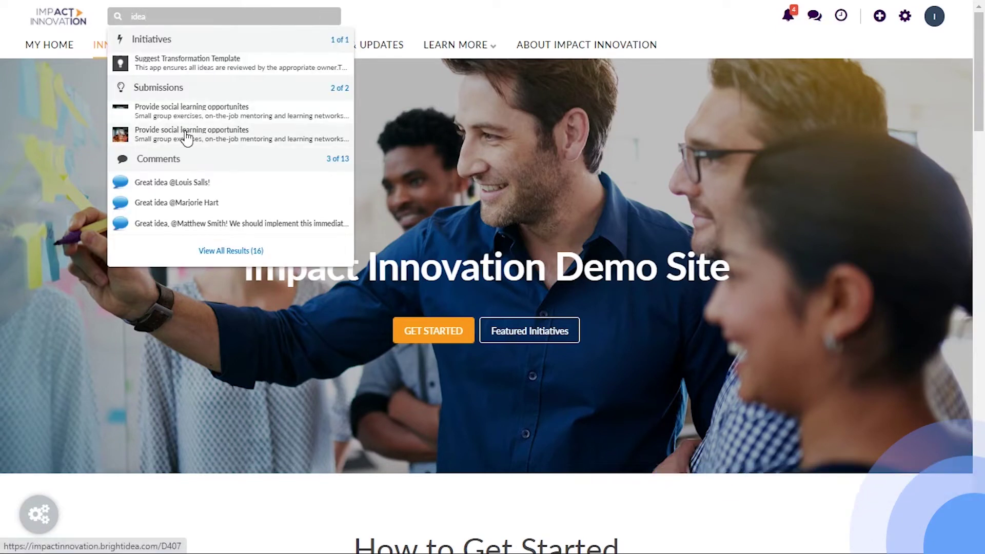
{"action": "left_click", "coordinate": [191, 136]}
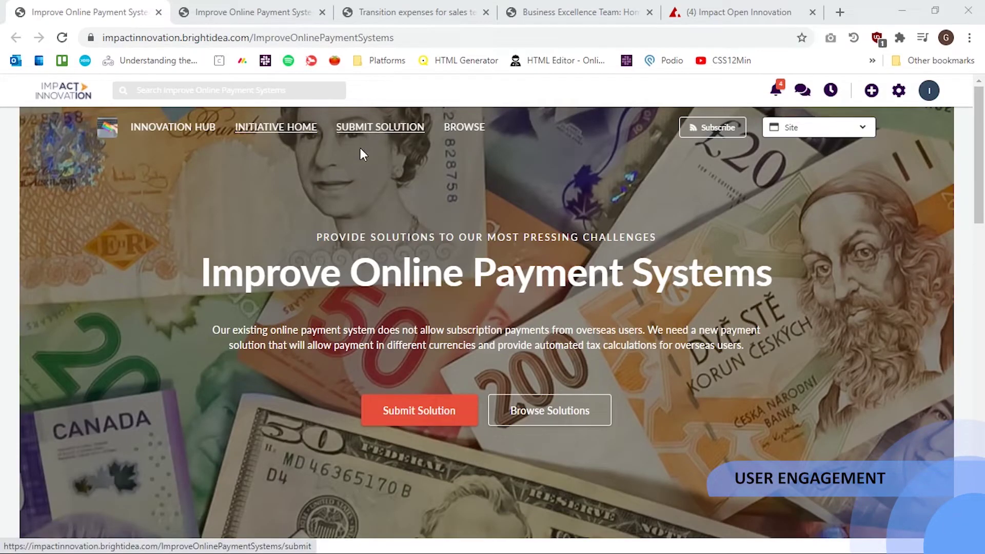
Open the Submit Solution form and scroll through the page.
{"action": "left_click", "coordinate": [360, 149]}
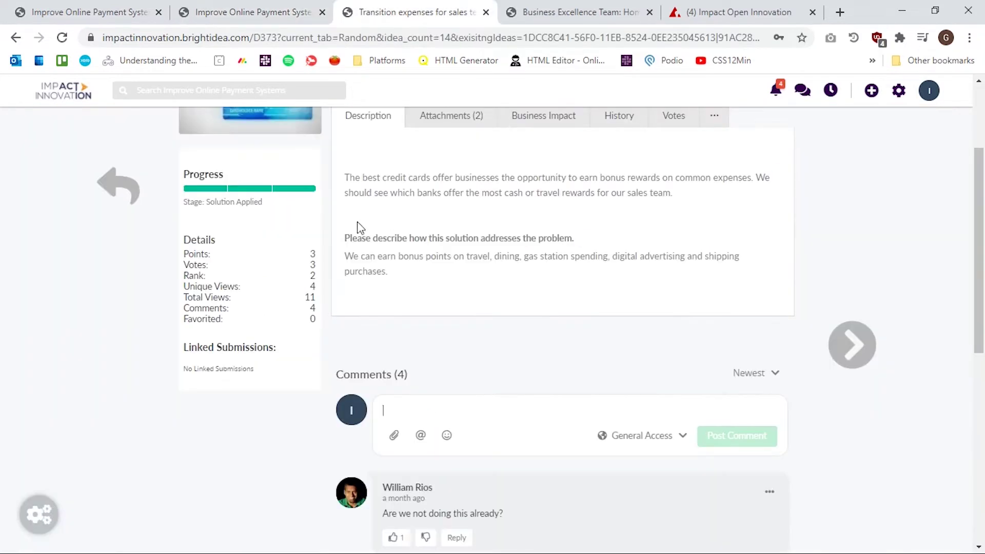
{"action": "scroll", "coordinate": [313, 210], "scroll_direction": "up", "scroll_amount": 5}
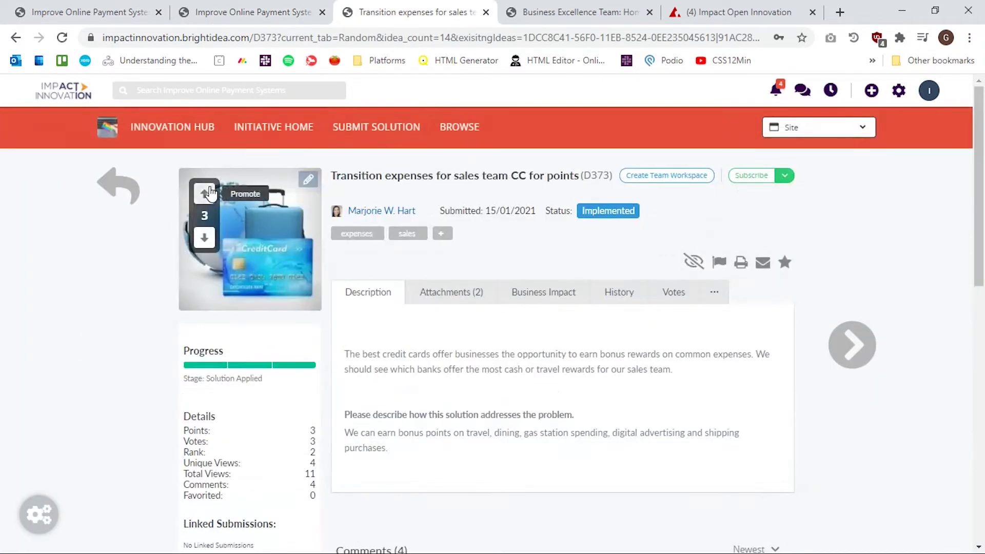
{"action": "scroll", "coordinate": [285, 234], "scroll_direction": "down", "scroll_amount": 3}
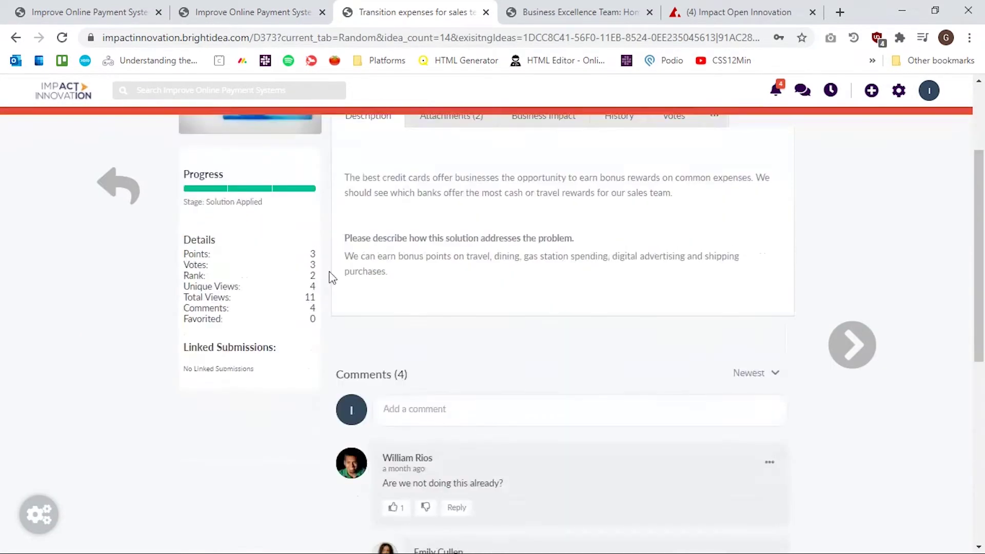
{"action": "left_click", "coordinate": [402, 403]}
{"action": "type", "text": "@em"}
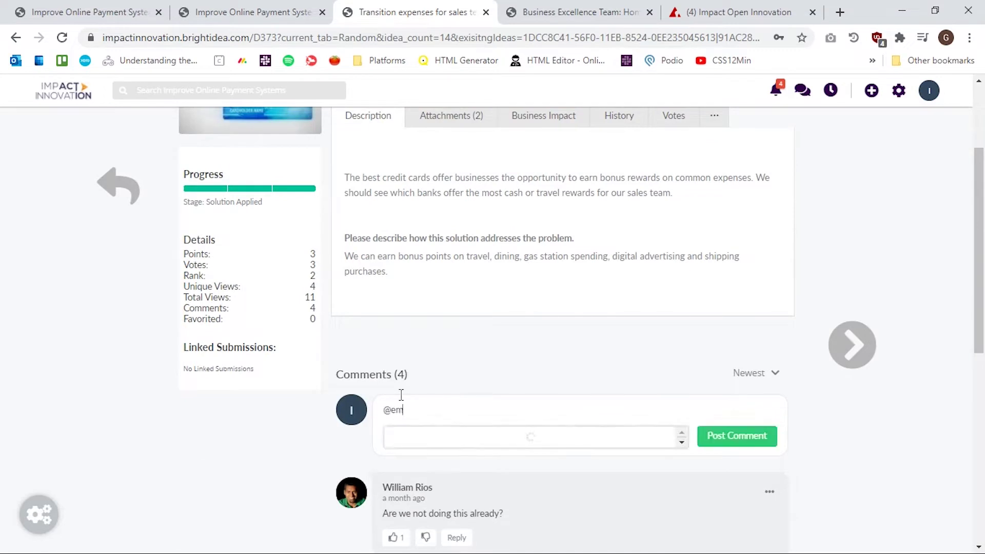
{"action": "type", "text": "ily"}
{"action": "key", "text": "Return"}
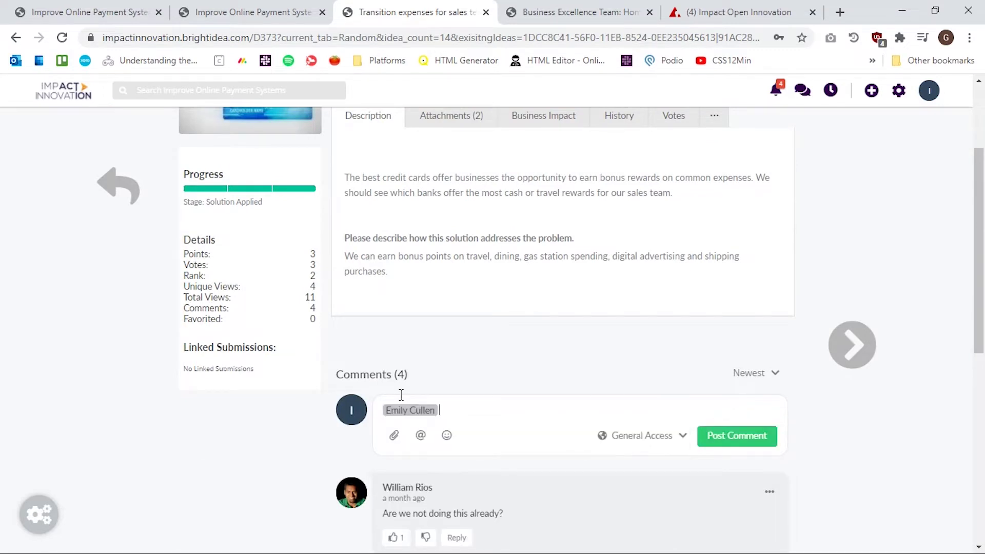
{"action": "left_click", "coordinate": [738, 441]}
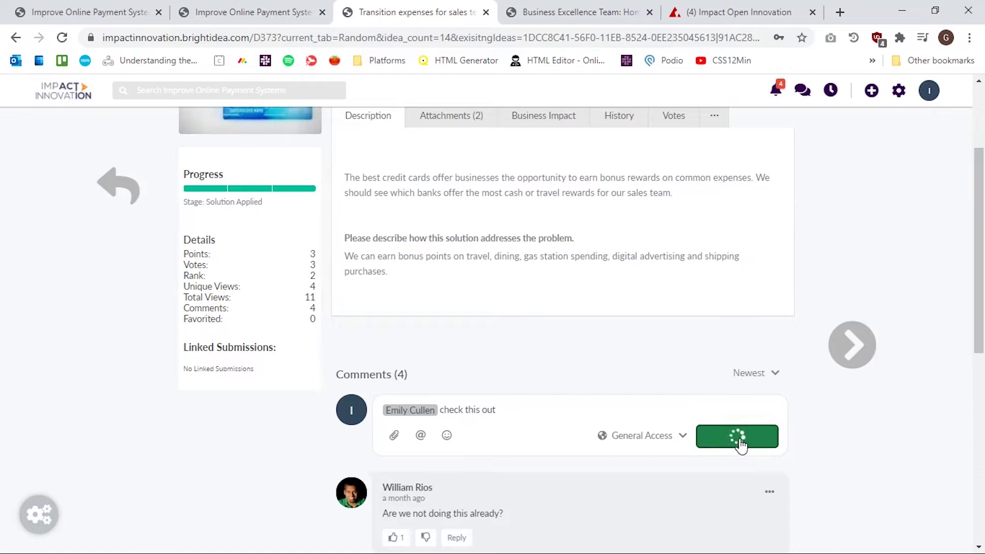
{"action": "key", "text": "ctrl+Tab"}
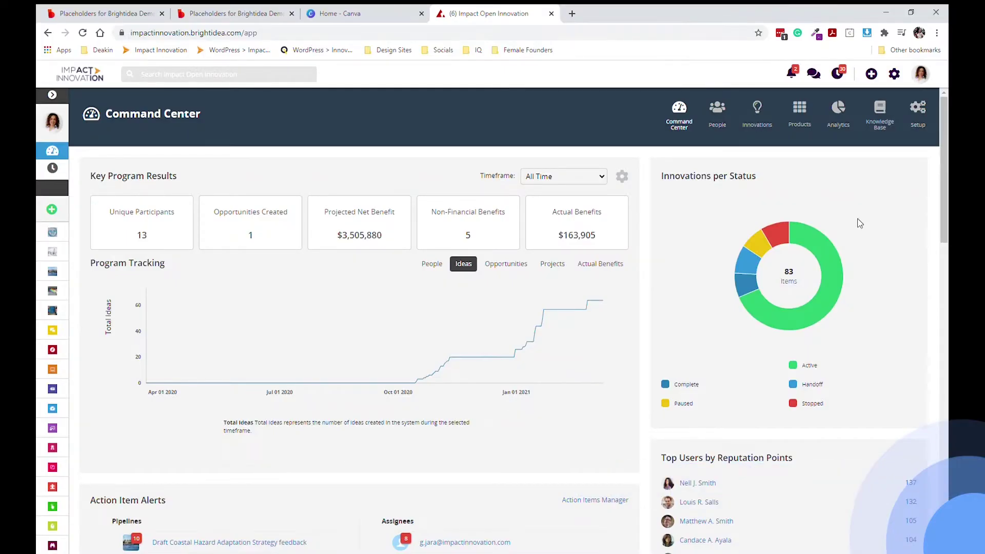
Select the Top Users by Reputation Points heading and top score 137, showing a user's profile card.
{"action": "scroll", "coordinate": [860, 224], "scroll_direction": "down", "scroll_amount": 2}
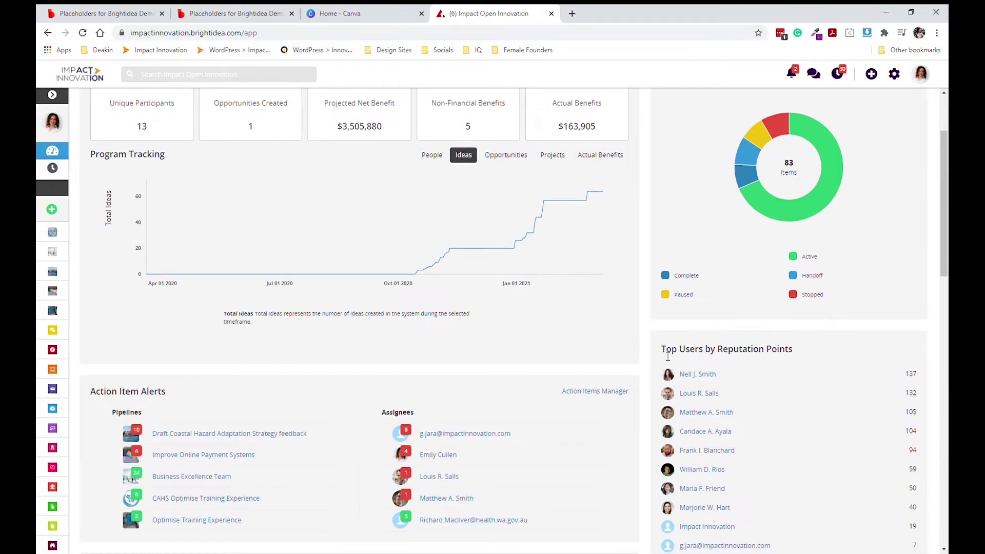
{"action": "left_click_drag", "start_coordinate": [667, 354], "coordinate": [777, 355]}
{"action": "left_click", "coordinate": [814, 355]}
{"action": "triple_click", "coordinate": [796, 355]}
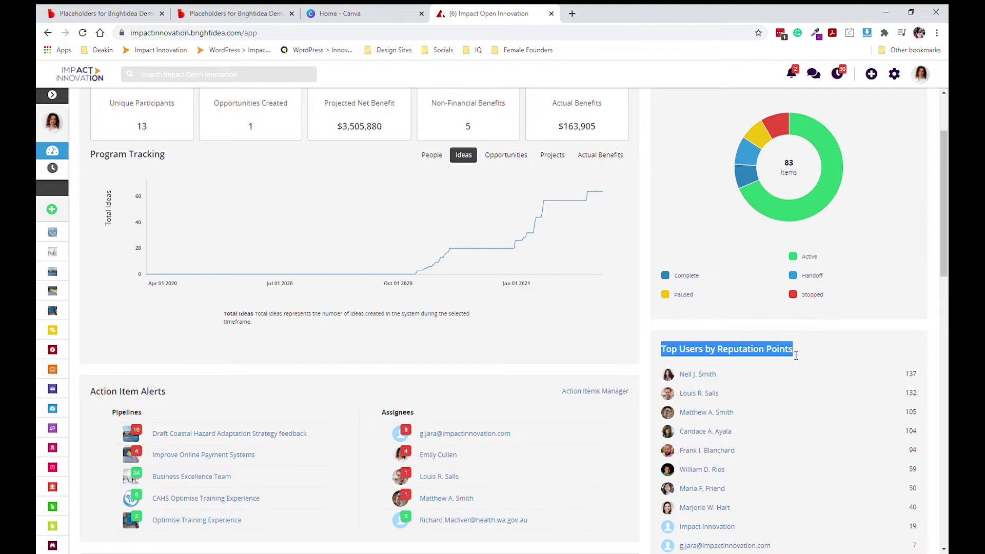
{"action": "left_click_drag", "start_coordinate": [904, 375], "coordinate": [921, 376]}
{"action": "mouse_move", "coordinate": [716, 379]}
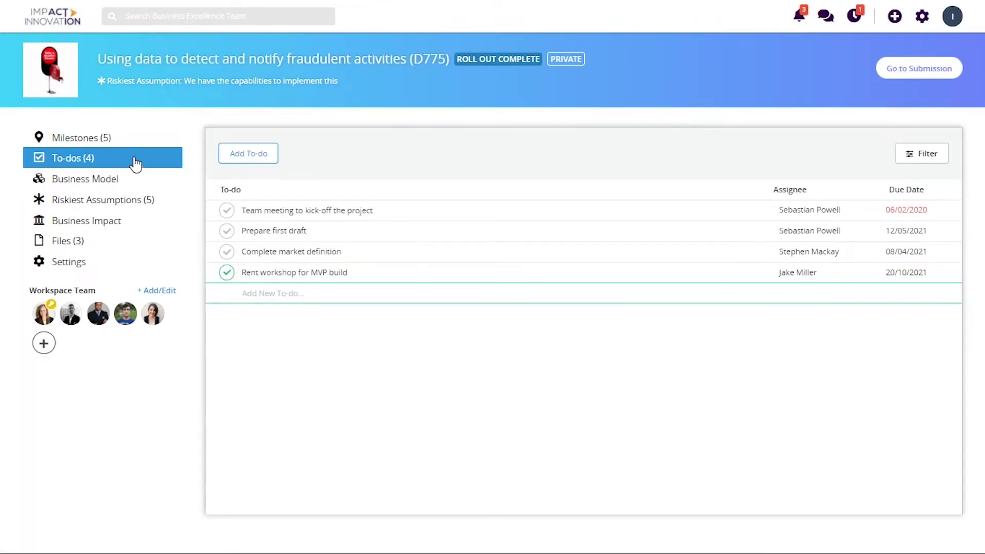
Open the D775 workspace's Business Impact page and scroll to the Non-Financial Summary.
{"action": "left_click", "coordinate": [100, 226]}
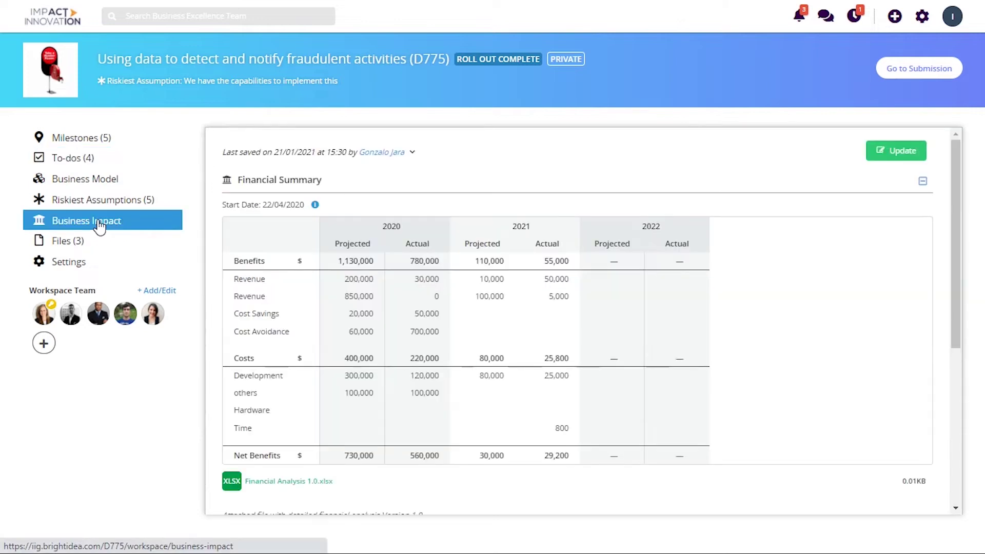
{"action": "scroll", "coordinate": [455, 243], "scroll_direction": "down", "scroll_amount": 4}
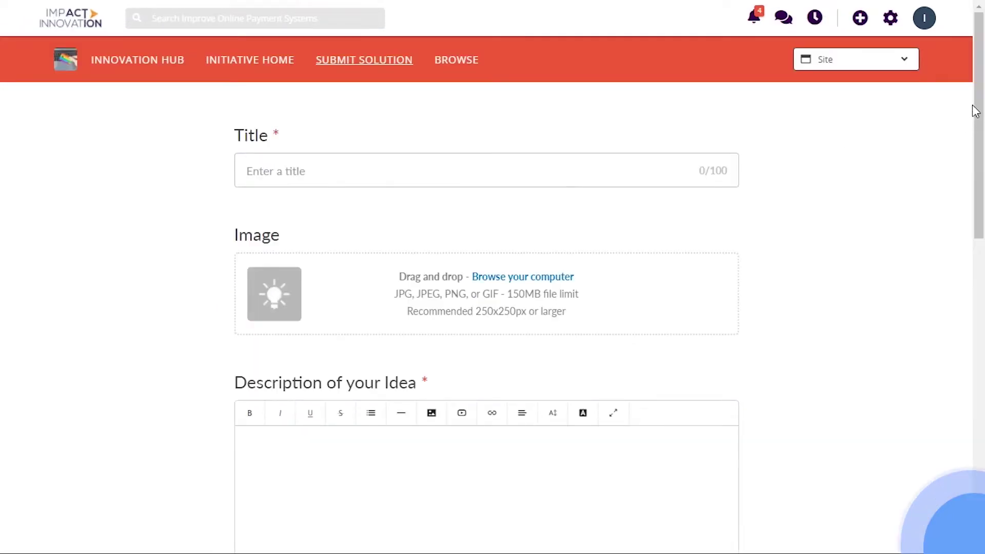
Inspect the financial impact question's Field Type options, keeping it as Multiple Choice.
{"action": "left_click_drag", "start_coordinate": [975, 106], "coordinate": [979, 255]}
{"action": "scroll", "coordinate": [598, 185], "scroll_direction": "up", "scroll_amount": 5}
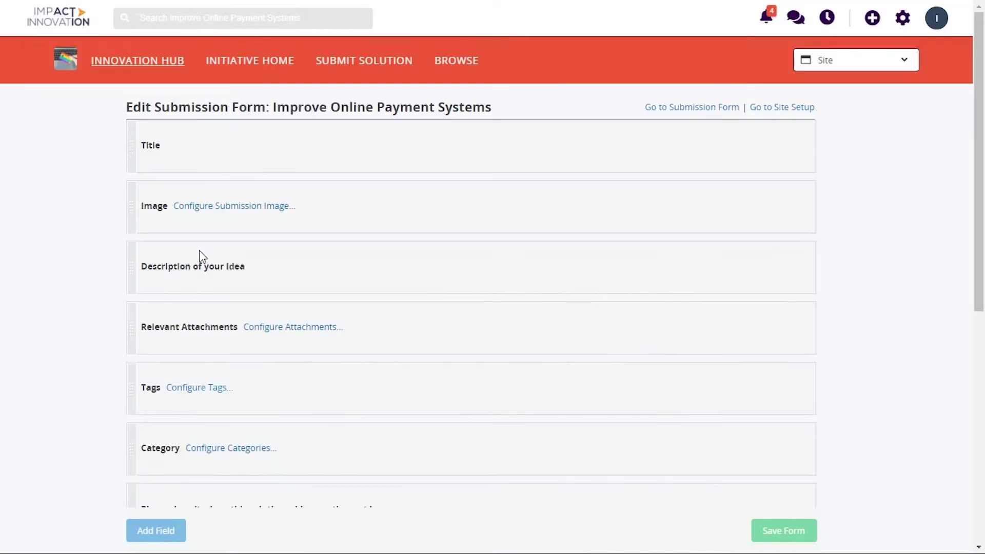
{"action": "scroll", "coordinate": [161, 260], "scroll_direction": "down", "scroll_amount": 6}
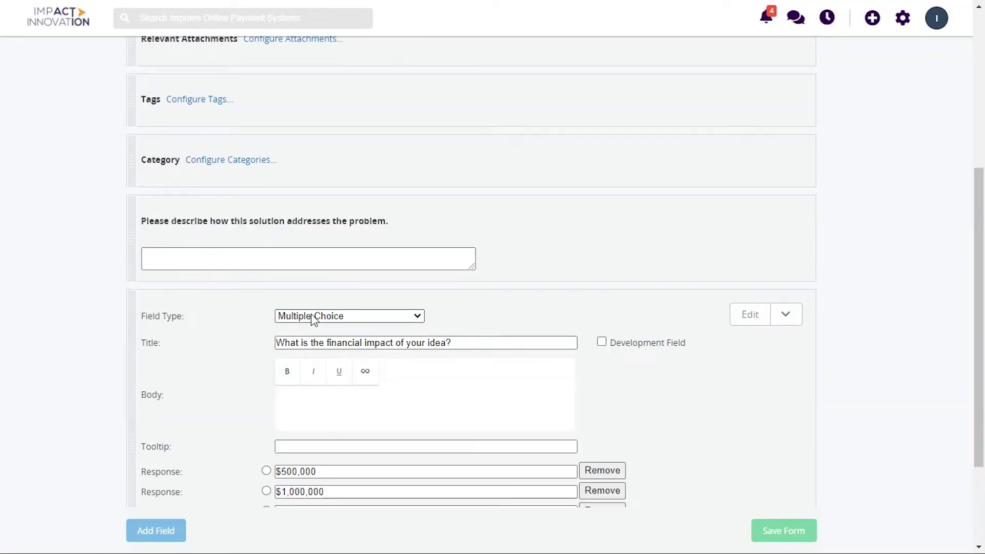
{"action": "left_click", "coordinate": [314, 318]}
{"action": "left_click", "coordinate": [255, 379]}
{"action": "scroll", "coordinate": [251, 373], "scroll_direction": "down", "scroll_amount": 3}
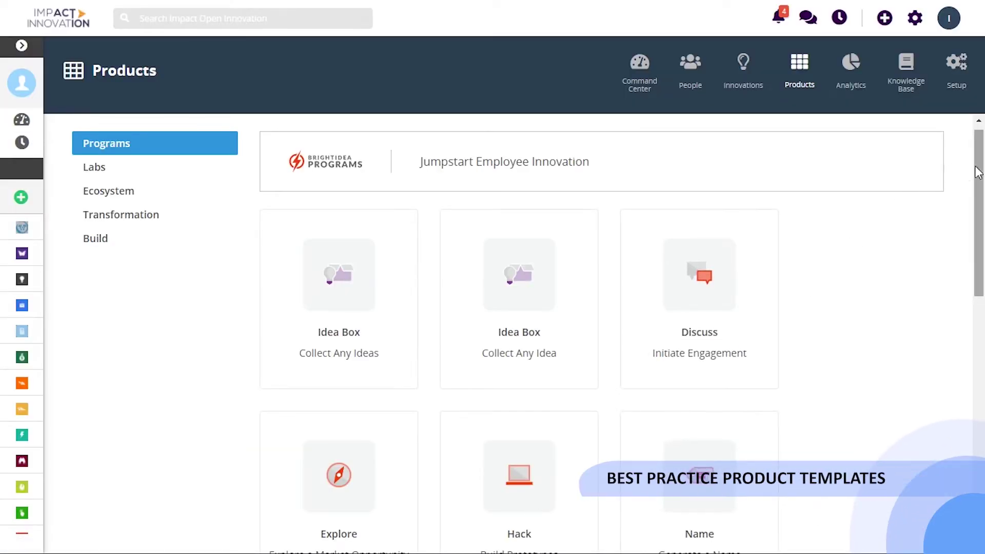
Scroll the Products page and open the Solve product details.
{"action": "scroll", "coordinate": [964, 241], "scroll_direction": "down", "scroll_amount": 4}
{"action": "scroll", "coordinate": [964, 245], "scroll_direction": "down", "scroll_amount": 5}
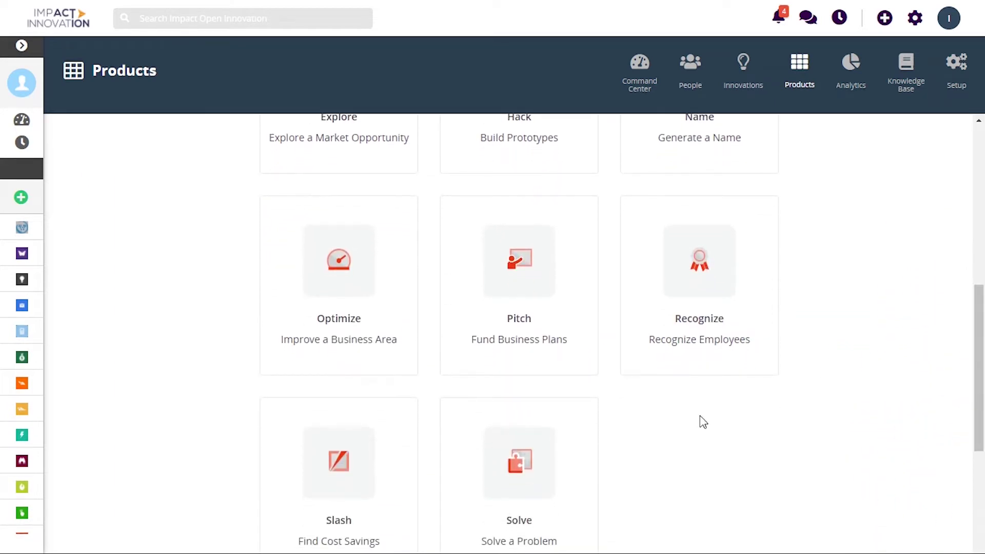
{"action": "left_click", "coordinate": [532, 467]}
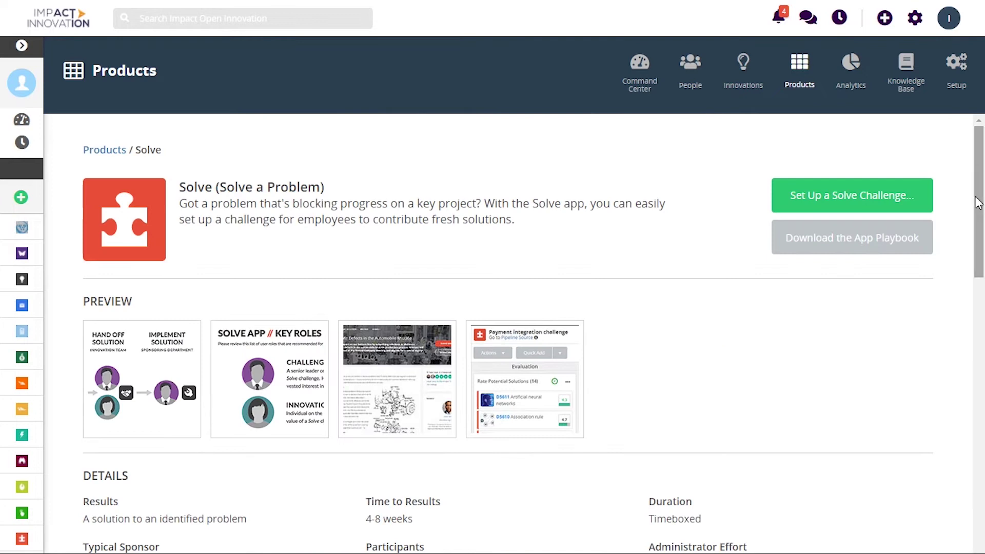
{"action": "scroll", "coordinate": [974, 239], "scroll_direction": "down", "scroll_amount": 2}
{"action": "left_click_drag", "start_coordinate": [973, 239], "coordinate": [931, 362]}
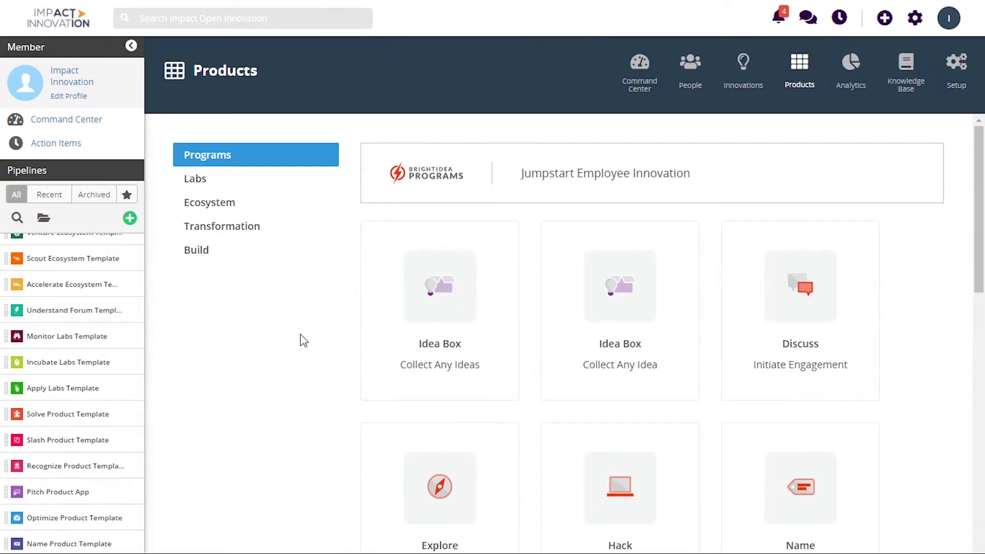
Set up an Incubate process from the Labs templates and continue to its site.
{"action": "left_click", "coordinate": [199, 179]}
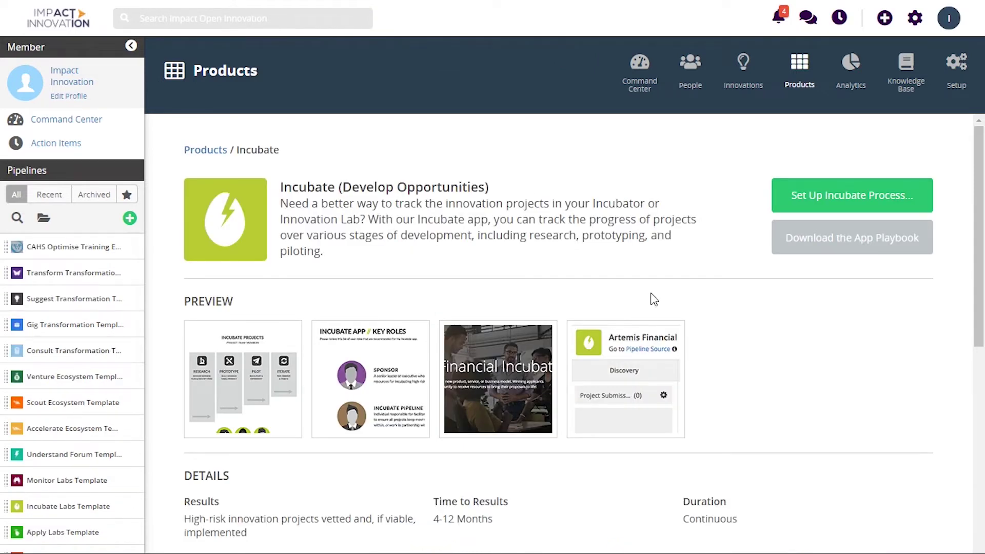
{"action": "left_click", "coordinate": [833, 199]}
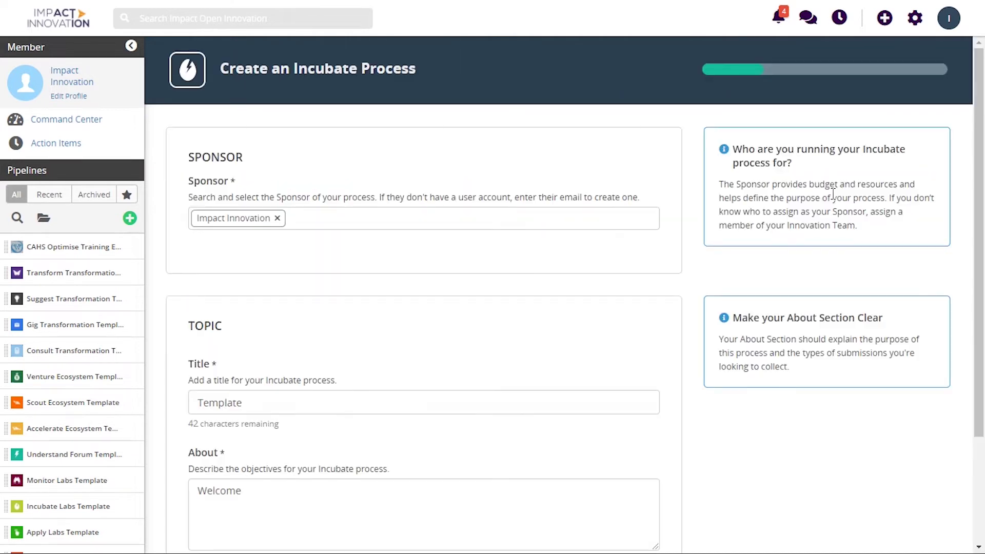
{"action": "scroll", "coordinate": [392, 180], "scroll_direction": "down", "scroll_amount": 3}
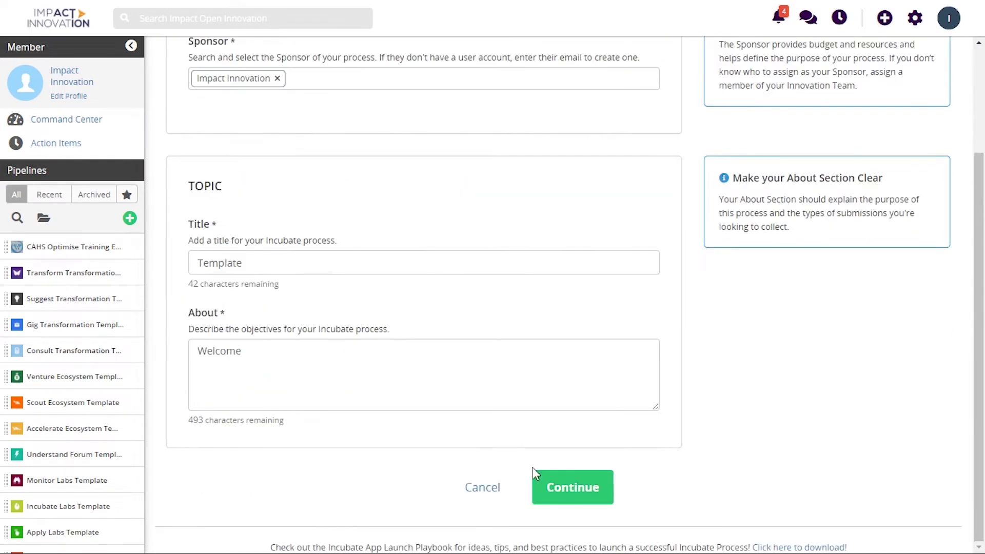
{"action": "left_click", "coordinate": [575, 491]}
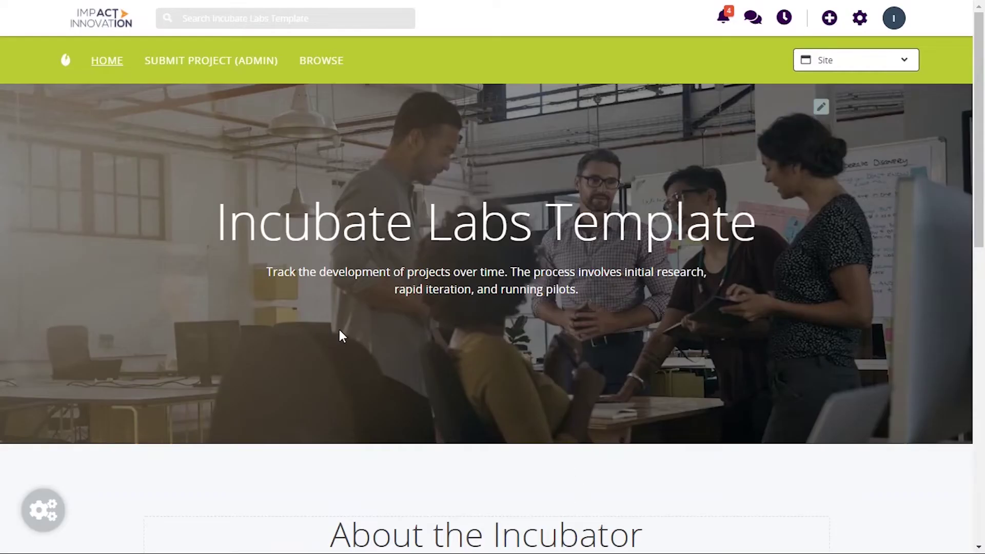
{"action": "mouse_move", "coordinate": [978, 133]}
{"action": "left_mouse_down"}
{"action": "mouse_move", "coordinate": [970, 278]}
{"action": "mouse_move", "coordinate": [964, 132]}
{"action": "left_mouse_up"}
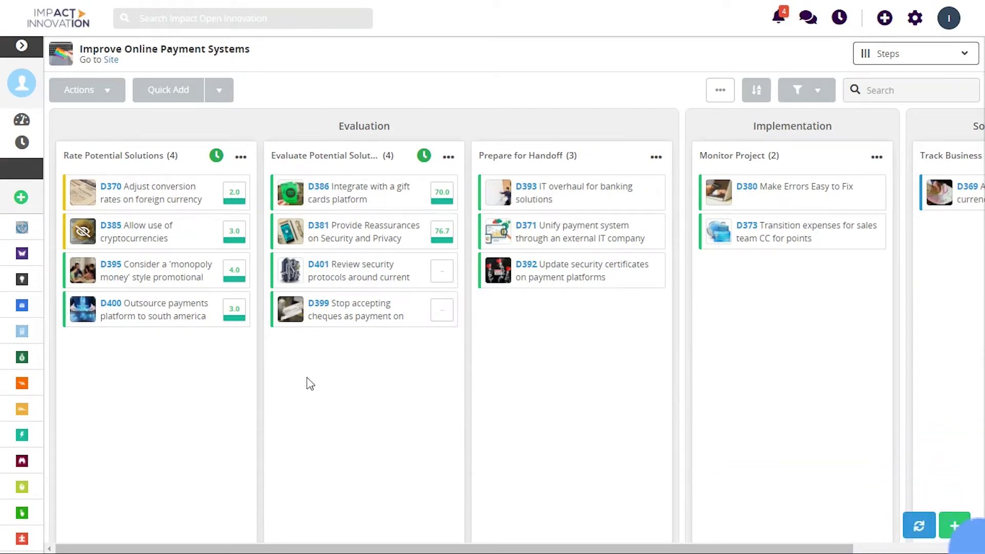
Create a pipeline step named 'Initial Monitoring' and move it ahead of Evaluate Potential Solutions.
{"action": "left_click_drag", "start_coordinate": [342, 548], "coordinate": [369, 548]}
{"action": "left_click", "coordinate": [943, 518]}
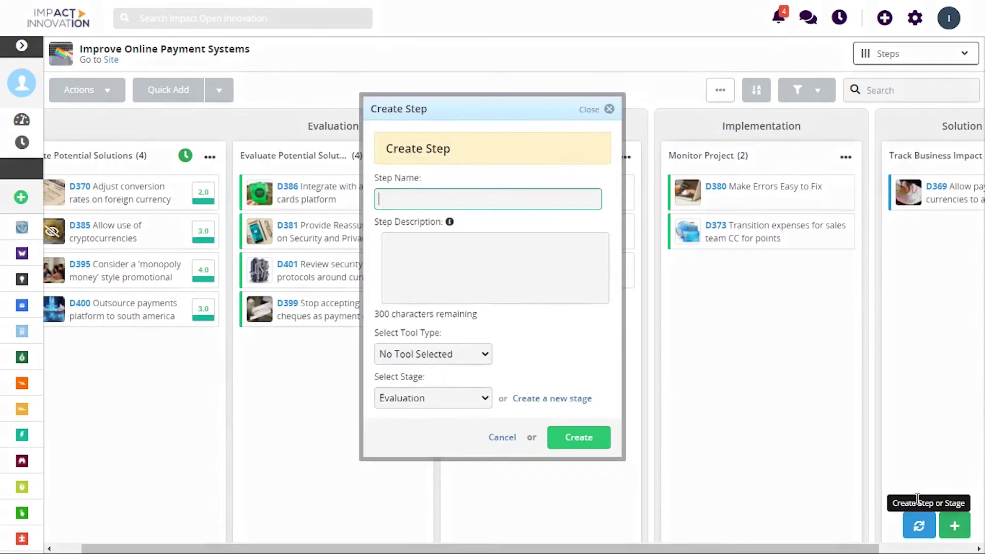
{"action": "type", "text": "Initial Monitoring"}
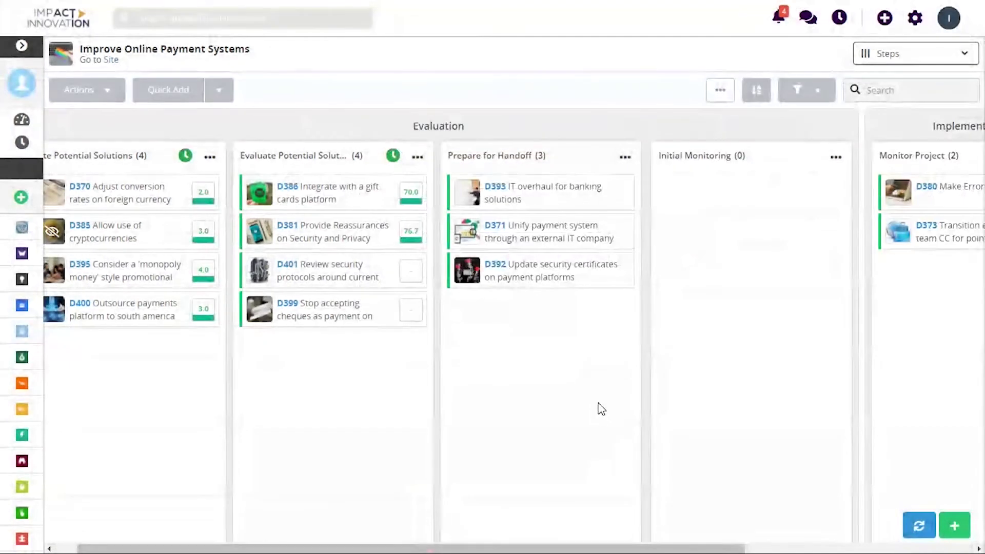
{"action": "left_click_drag", "start_coordinate": [710, 153], "coordinate": [129, 238]}
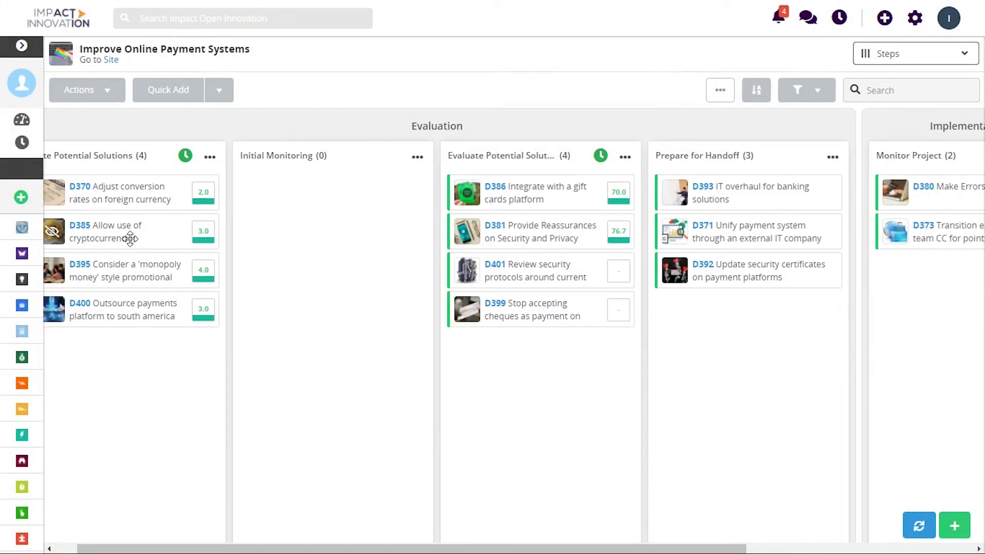
Set idea D385's visibility to Visible, then leave the new step without an evaluation tool.
{"action": "right_click", "coordinate": [130, 238]}
{"action": "left_click", "coordinate": [177, 253]}
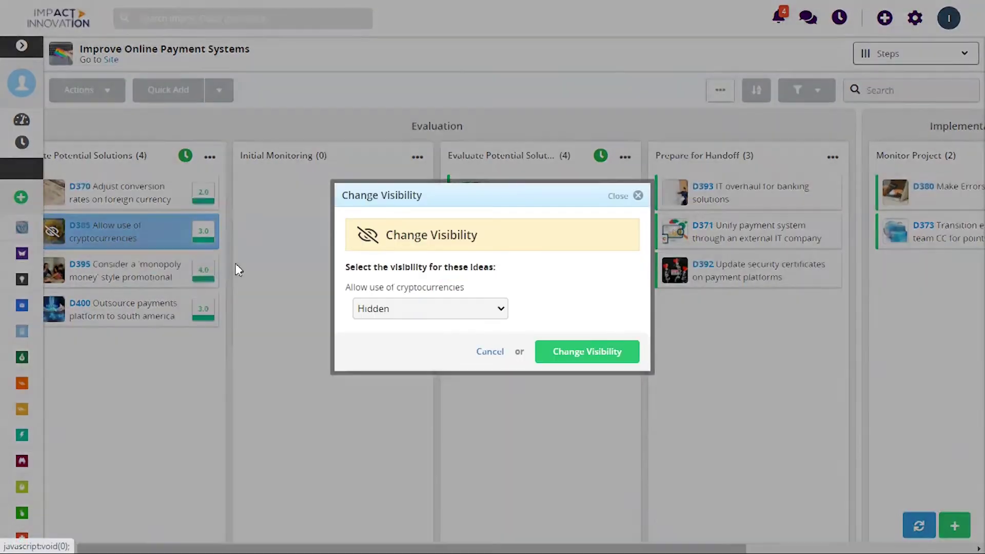
{"action": "left_click", "coordinate": [424, 310]}
{"action": "left_click", "coordinate": [424, 352]}
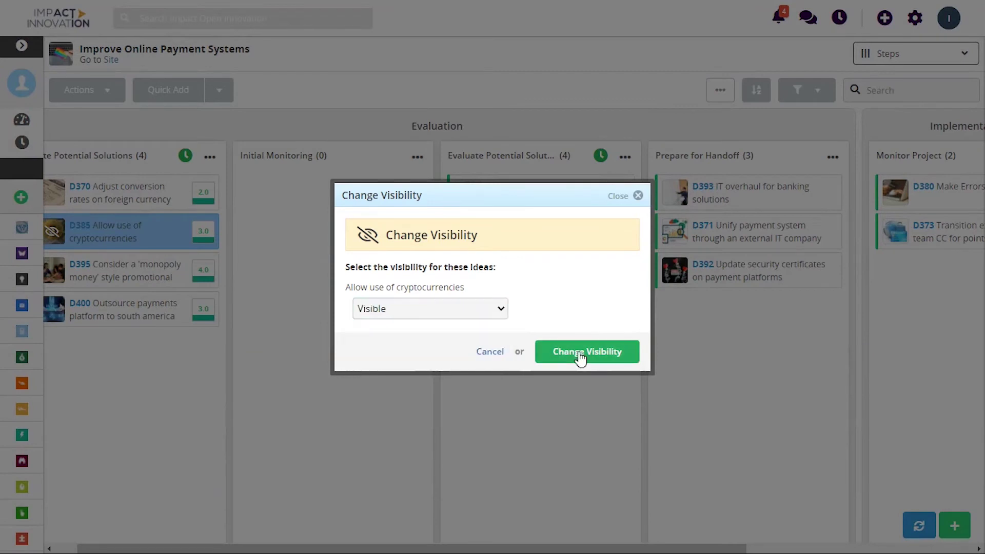
{"action": "left_click", "coordinate": [580, 357]}
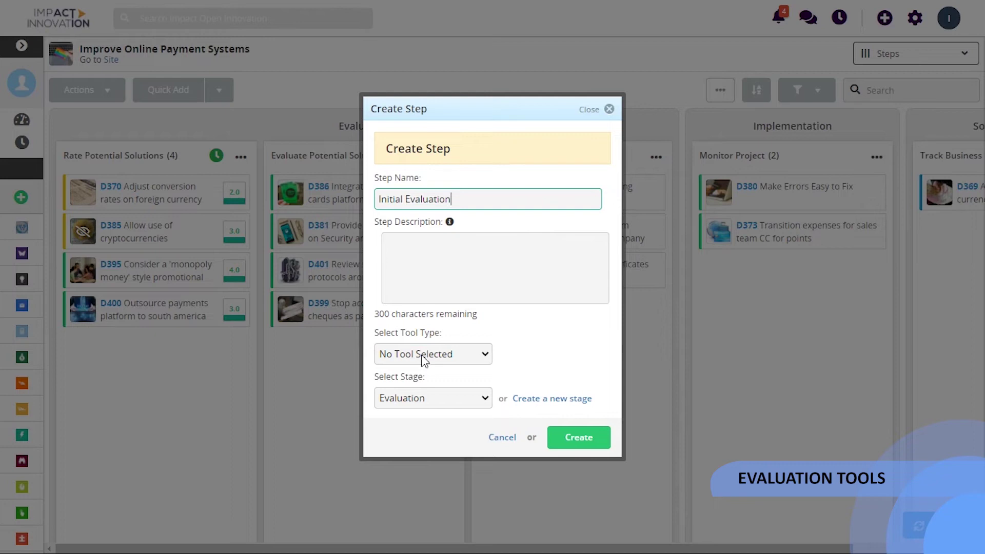
{"action": "left_click", "coordinate": [423, 356]}
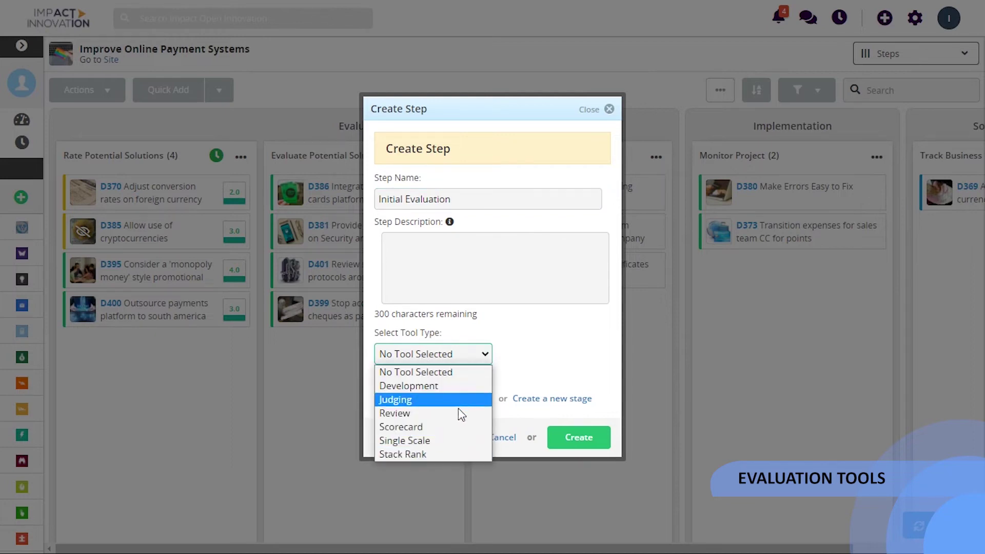
{"action": "left_click", "coordinate": [431, 356]}
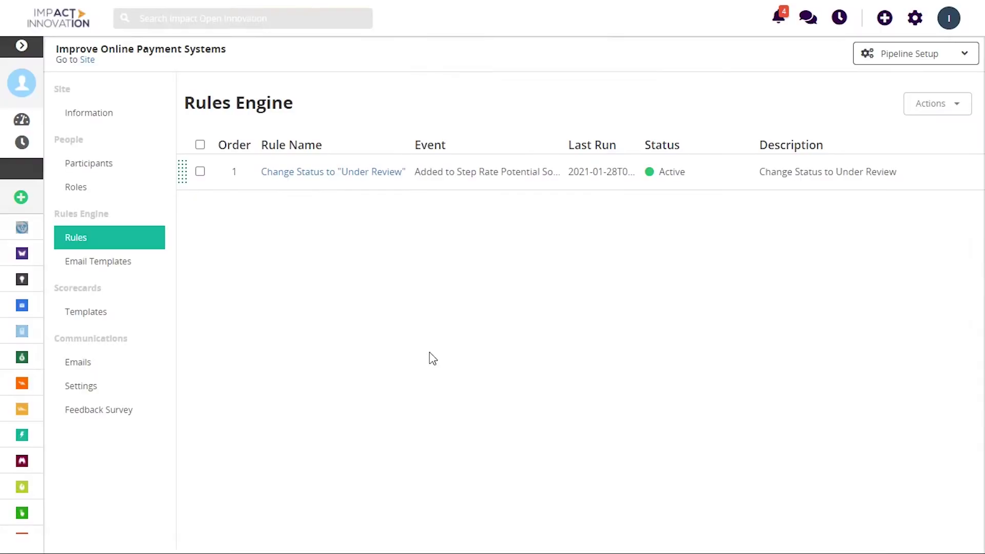
Change the status of card D380 Make Errors Easy to Fix to Implemented.
{"action": "left_click", "coordinate": [364, 177]}
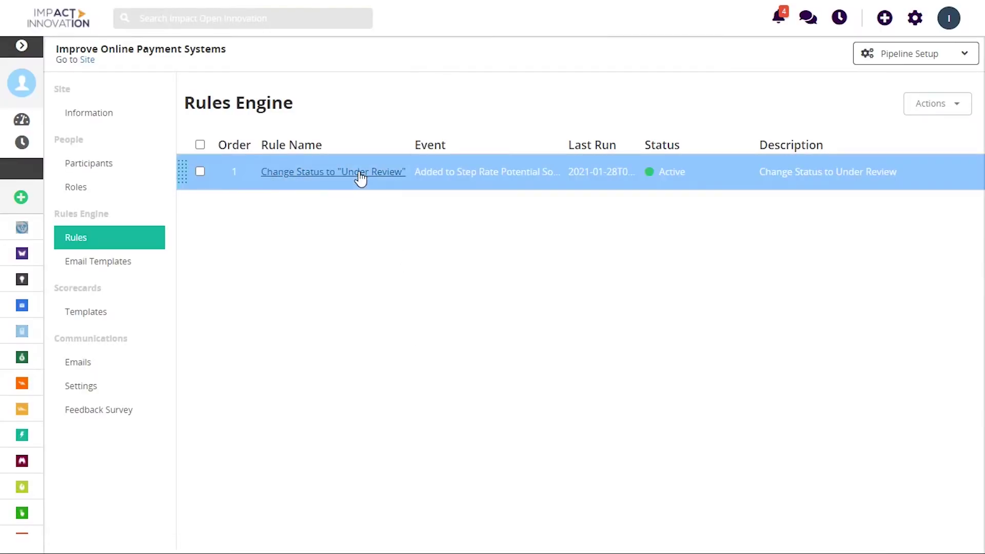
{"action": "scroll", "coordinate": [555, 264], "scroll_direction": "down", "scroll_amount": 1}
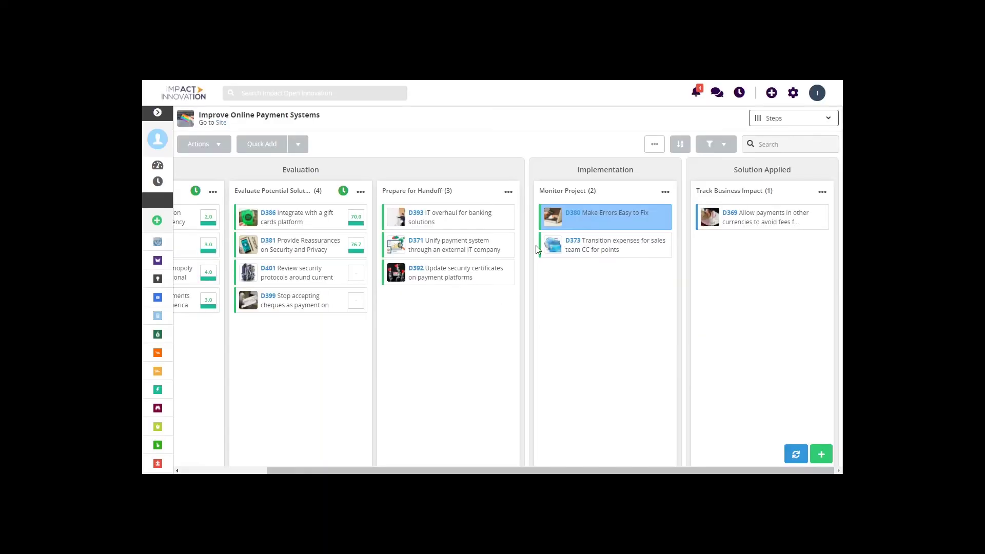
{"action": "right_click", "coordinate": [594, 215]}
{"action": "left_click", "coordinate": [645, 253]}
{"action": "left_click", "coordinate": [472, 283]}
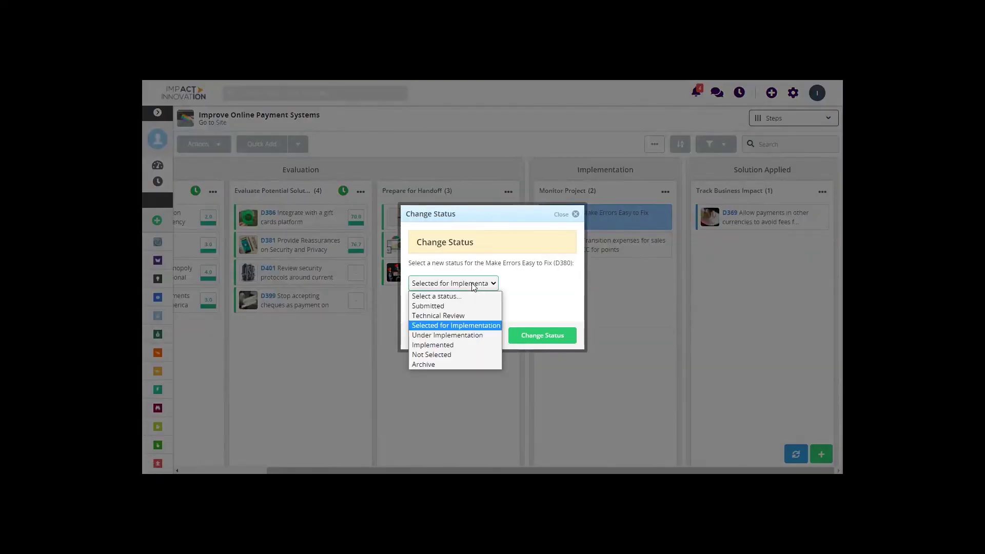
{"action": "left_click", "coordinate": [436, 343]}
{"action": "left_click", "coordinate": [512, 337]}
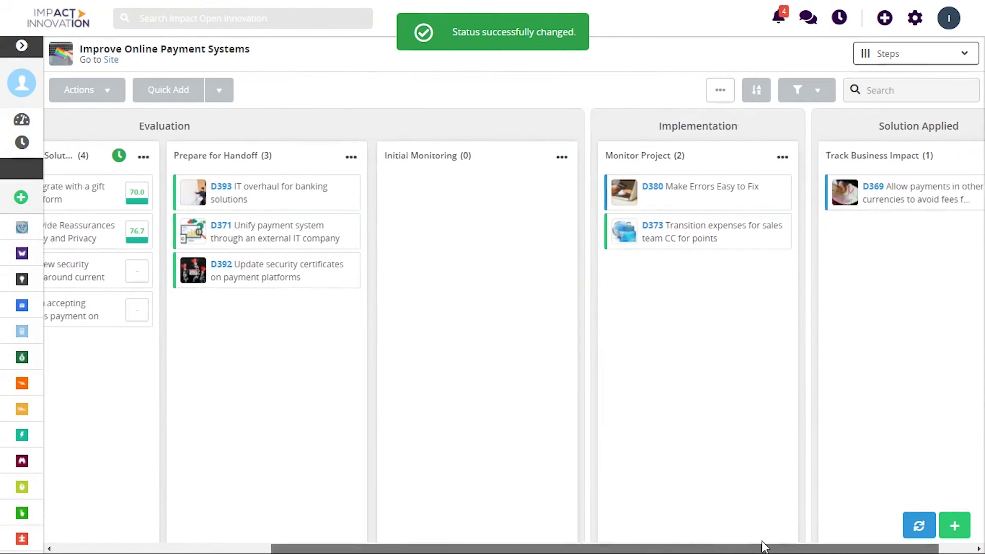
Move card D380 into the Track Business Impact column, leaving card D373 unchanged.
{"action": "left_click_drag", "start_coordinate": [764, 547], "coordinate": [771, 547]}
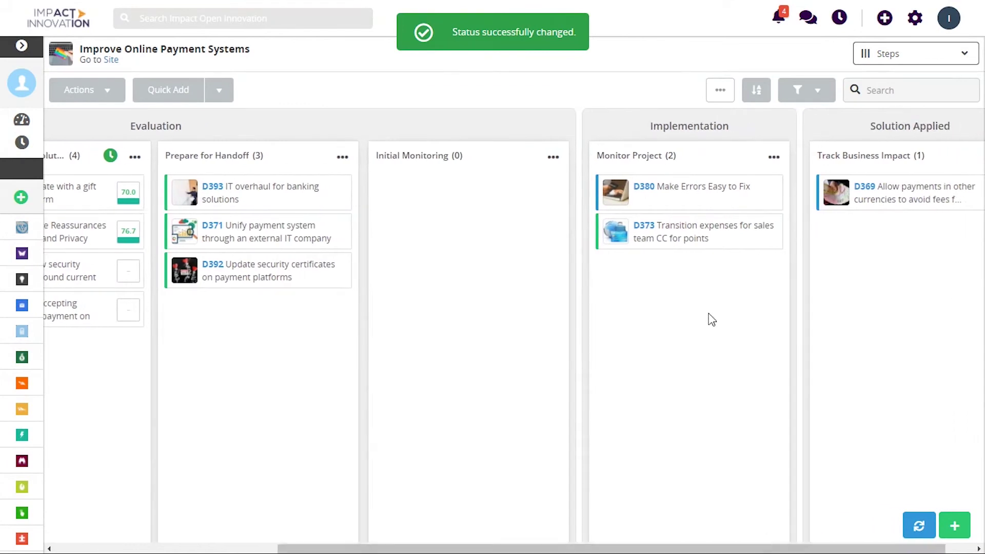
{"action": "left_click", "coordinate": [693, 193]}
{"action": "left_click_drag", "start_coordinate": [689, 193], "coordinate": [875, 249]}
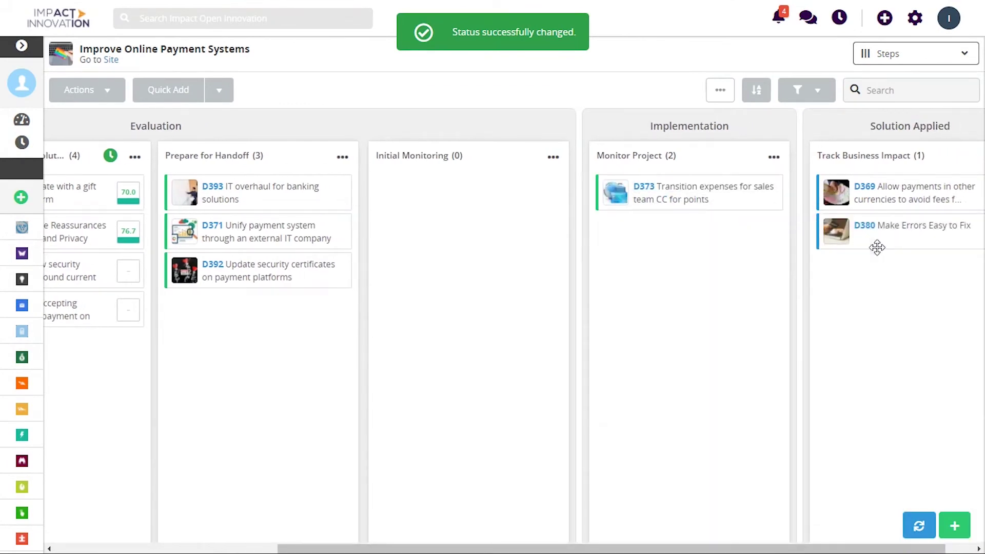
{"action": "left_click", "coordinate": [723, 191]}
{"action": "right_click", "coordinate": [693, 192]}
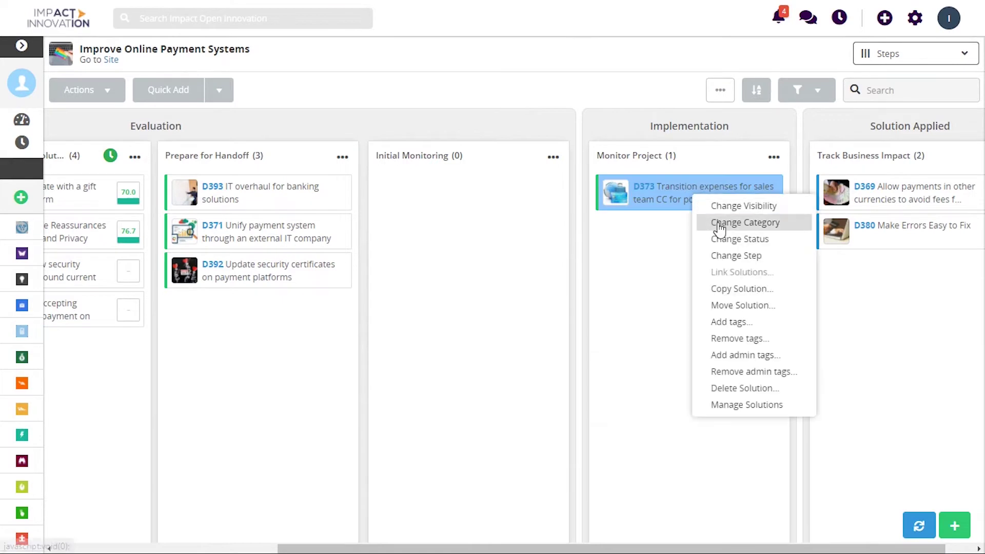
{"action": "left_click", "coordinate": [682, 226]}
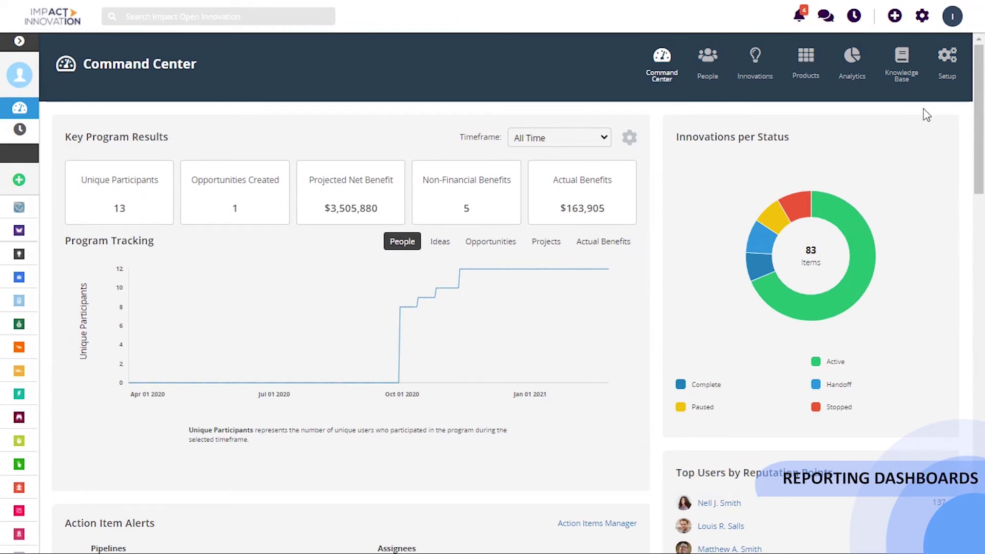
Bring up the Analytics page listing the Engagement, Innovations and Business Impact dashboards.
{"action": "left_click_drag", "start_coordinate": [977, 103], "coordinate": [938, 117]}
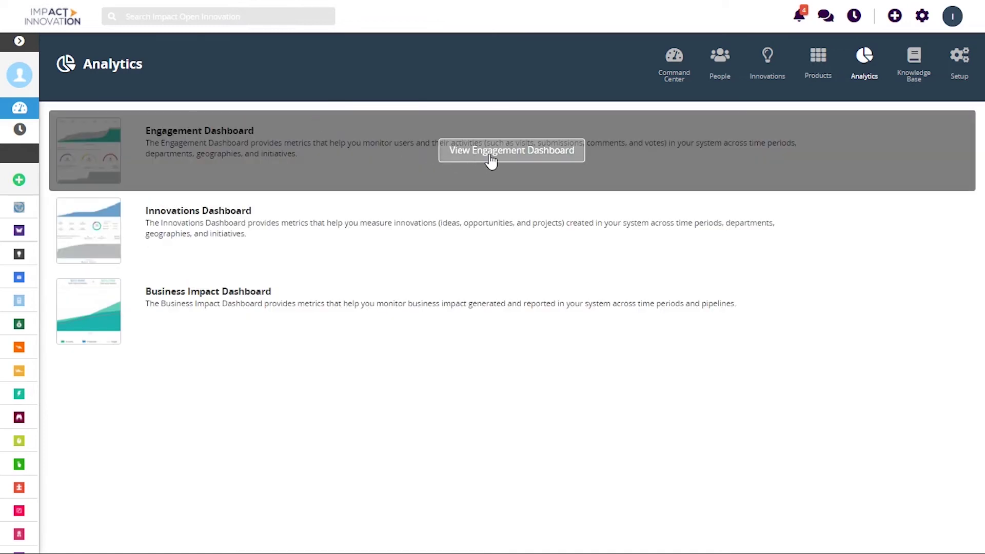
Open the Engagement Dashboard and switch its chart view to Weekly.
{"action": "left_click", "coordinate": [491, 161]}
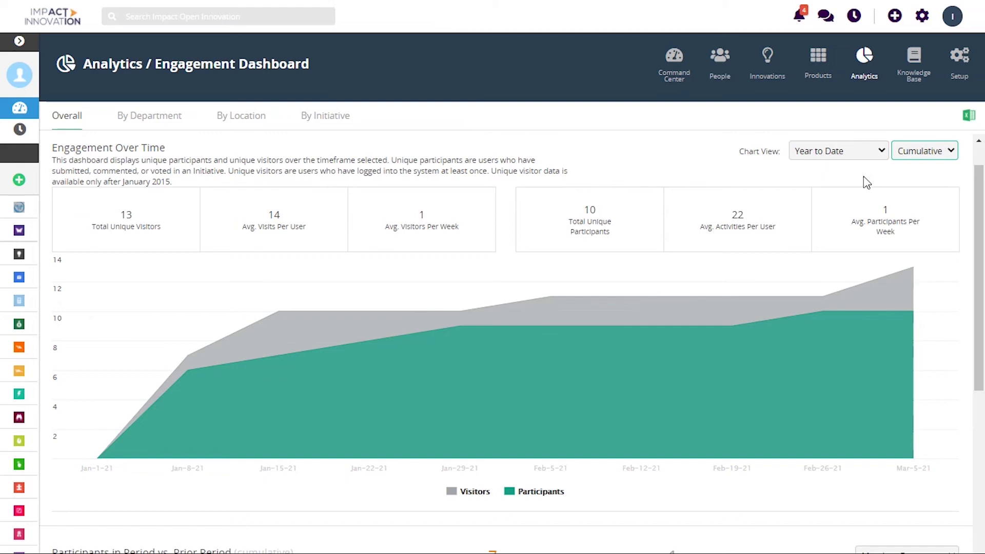
{"action": "mouse_move", "coordinate": [981, 221]}
{"action": "left_mouse_down"}
{"action": "mouse_move", "coordinate": [980, 359]}
{"action": "mouse_move", "coordinate": [979, 210]}
{"action": "left_mouse_up"}
{"action": "left_click", "coordinate": [923, 165]}
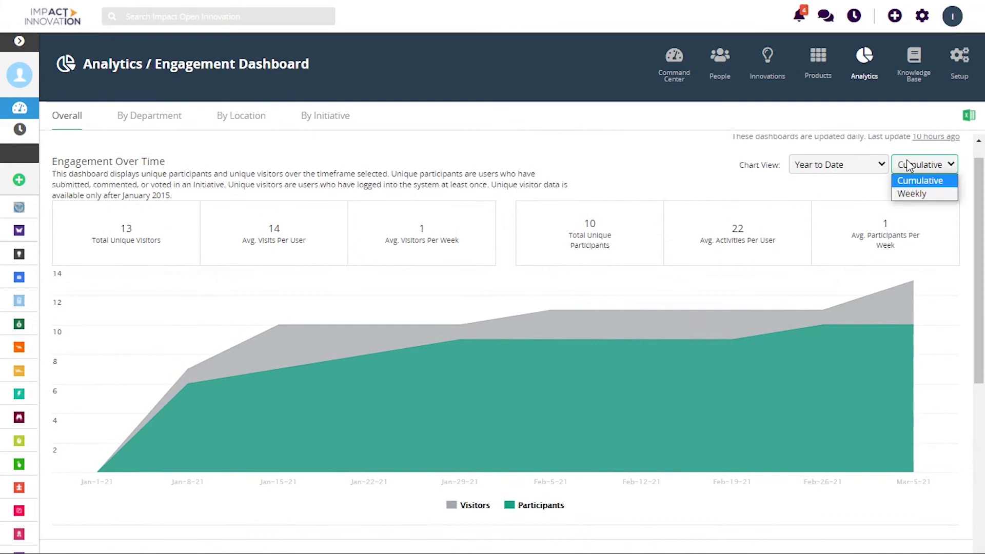
{"action": "left_click", "coordinate": [908, 194]}
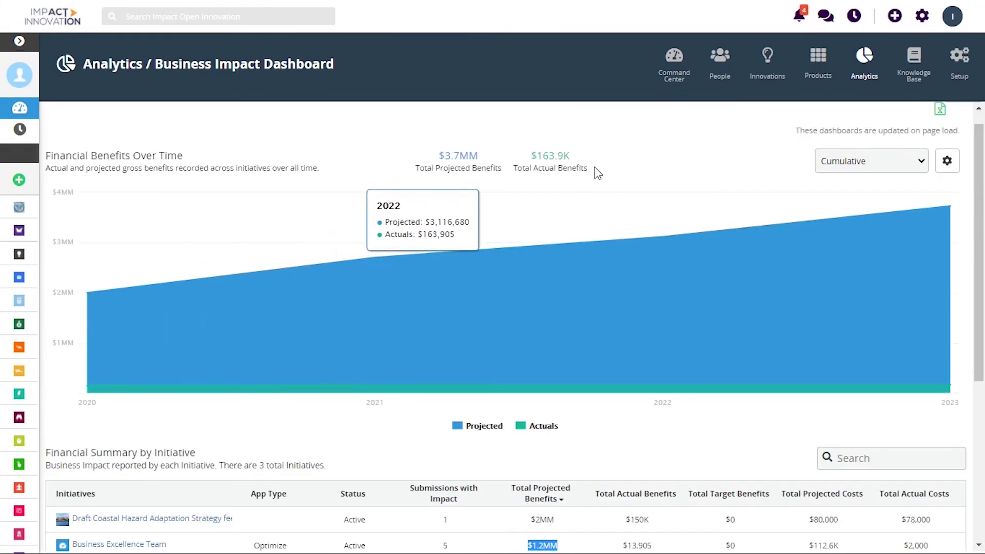
{"action": "left_click", "coordinate": [844, 163]}
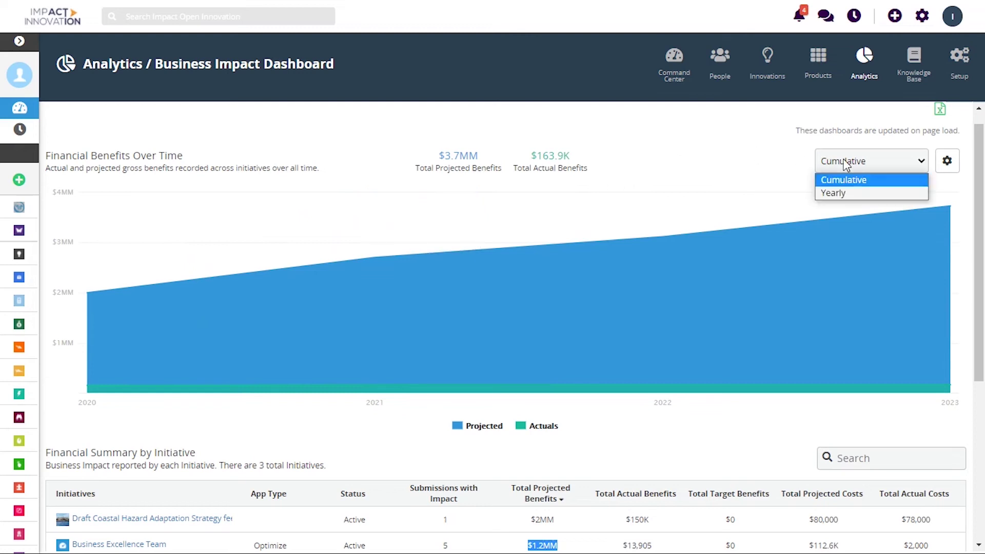
{"action": "left_click", "coordinate": [836, 192]}
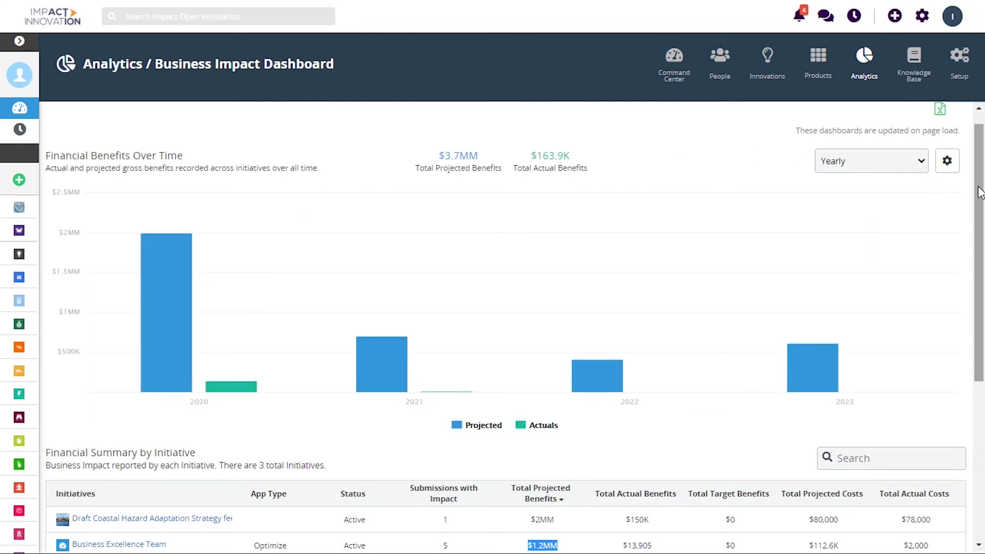
{"action": "scroll", "coordinate": [980, 192], "scroll_direction": "down", "scroll_amount": 2}
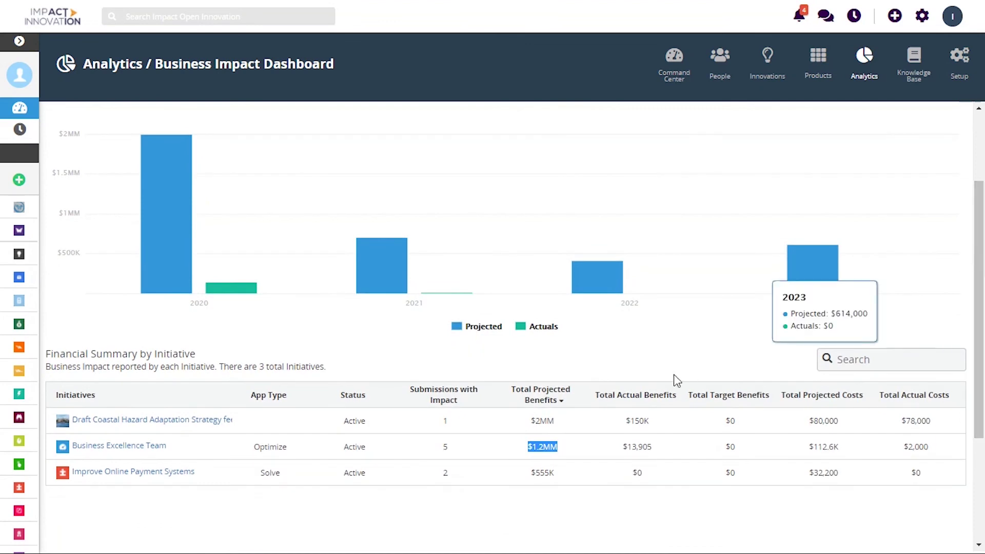
{"action": "left_click", "coordinate": [534, 433]}
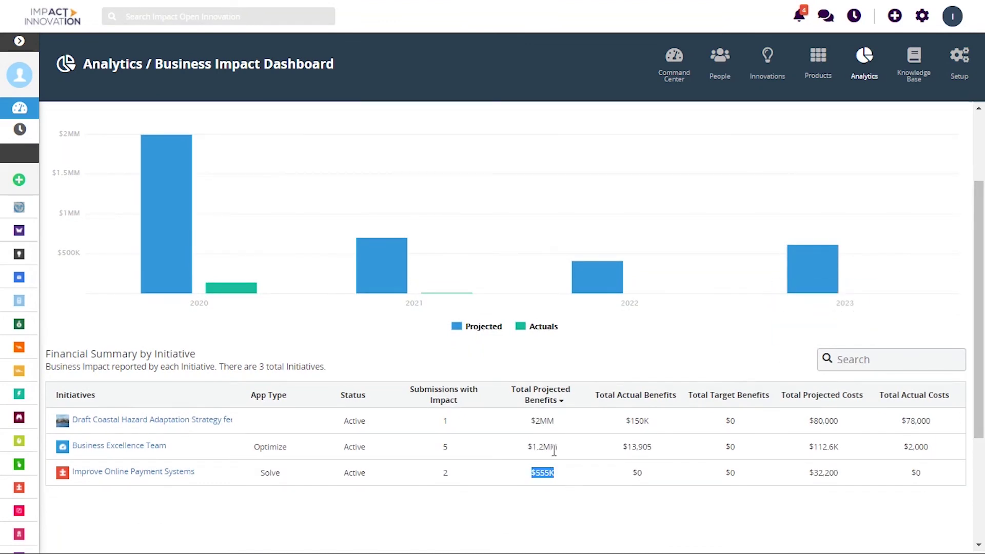
{"action": "scroll", "coordinate": [972, 331], "scroll_direction": "up", "scroll_amount": 2}
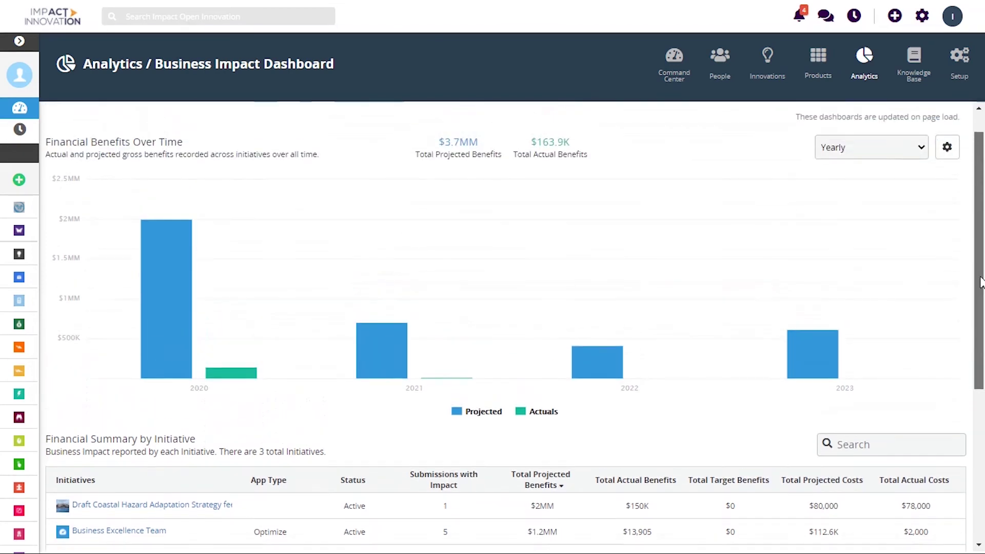
{"action": "left_click", "coordinate": [536, 412]}
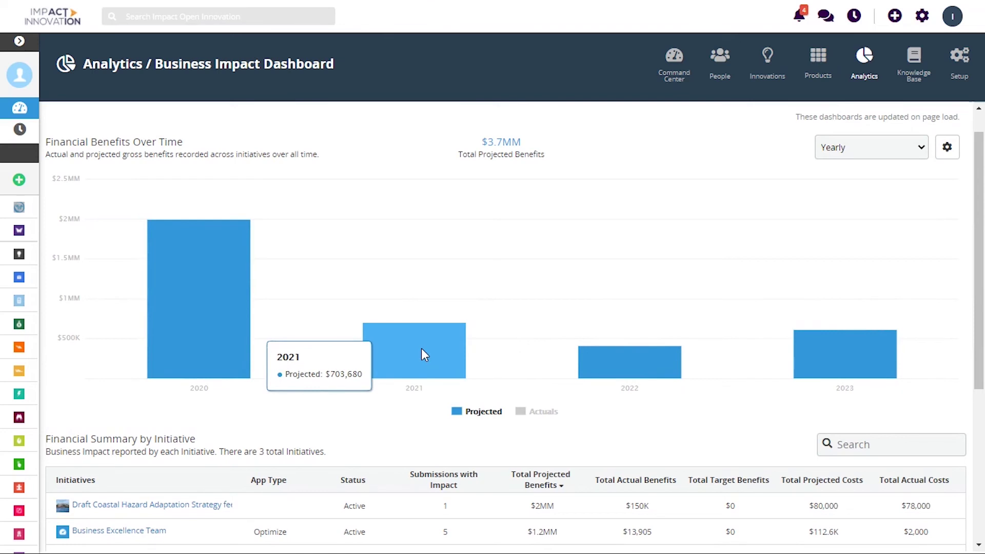
{"action": "left_click", "coordinate": [872, 150]}
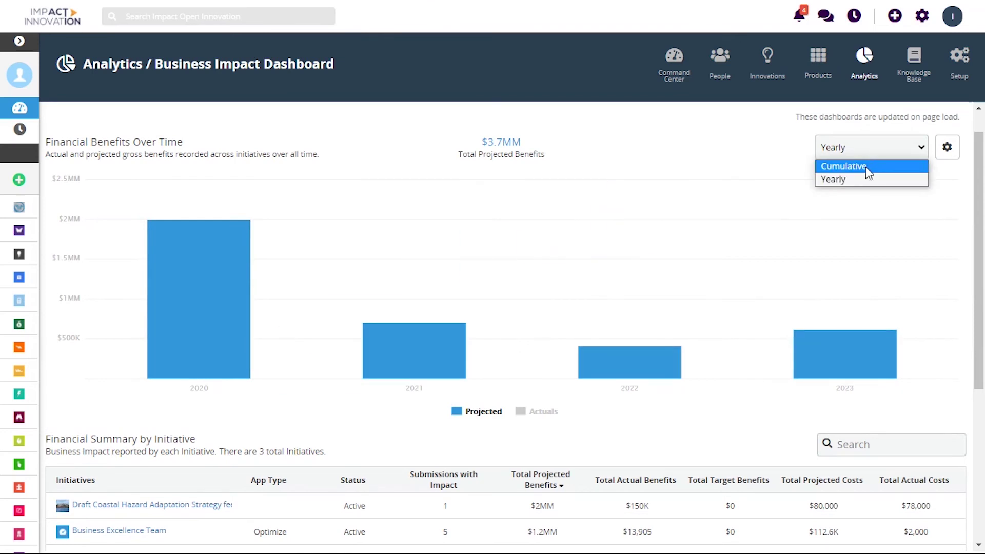
{"action": "left_click", "coordinate": [867, 167]}
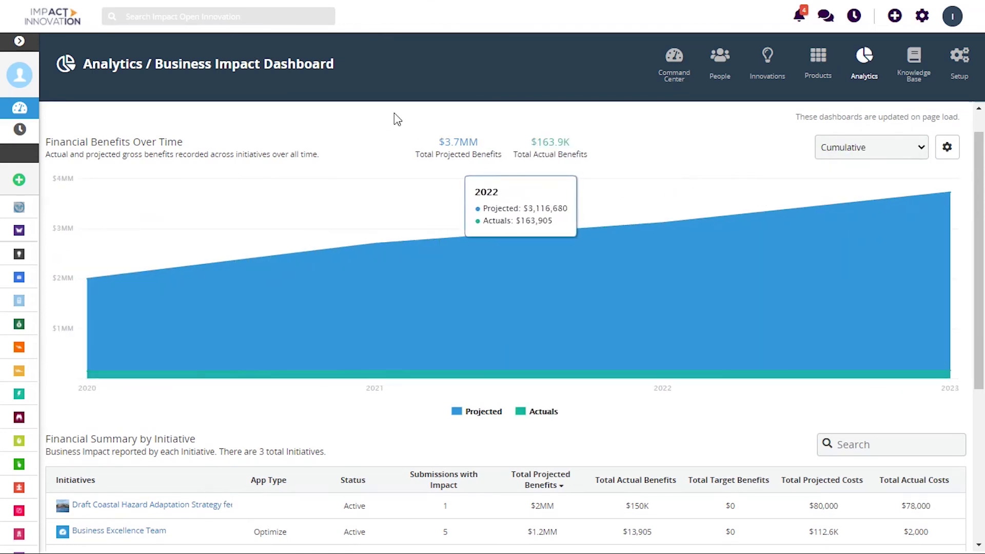